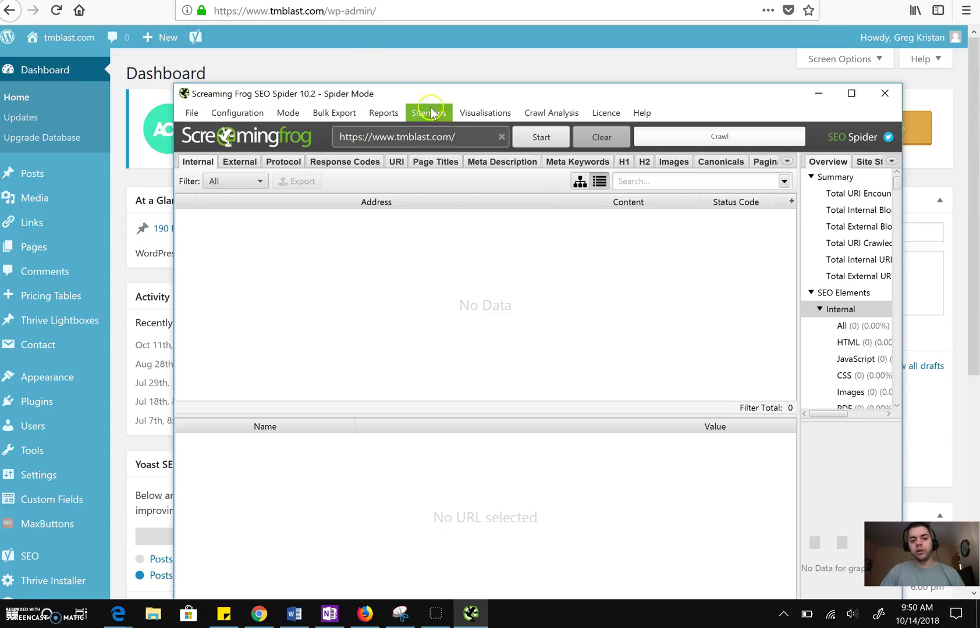
left_click(546, 139)
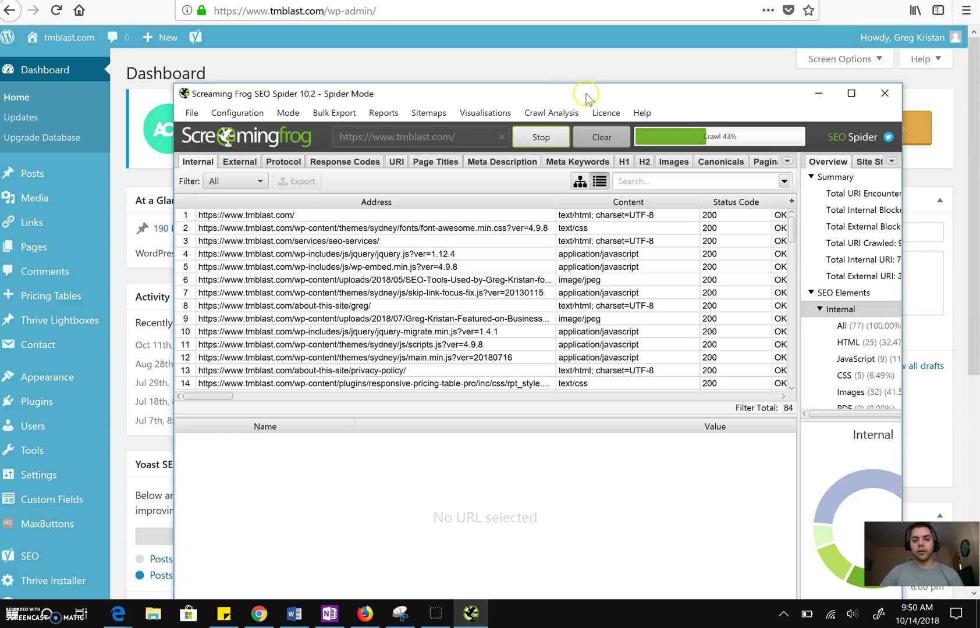
left_click_drag(583, 90, 538, 41)
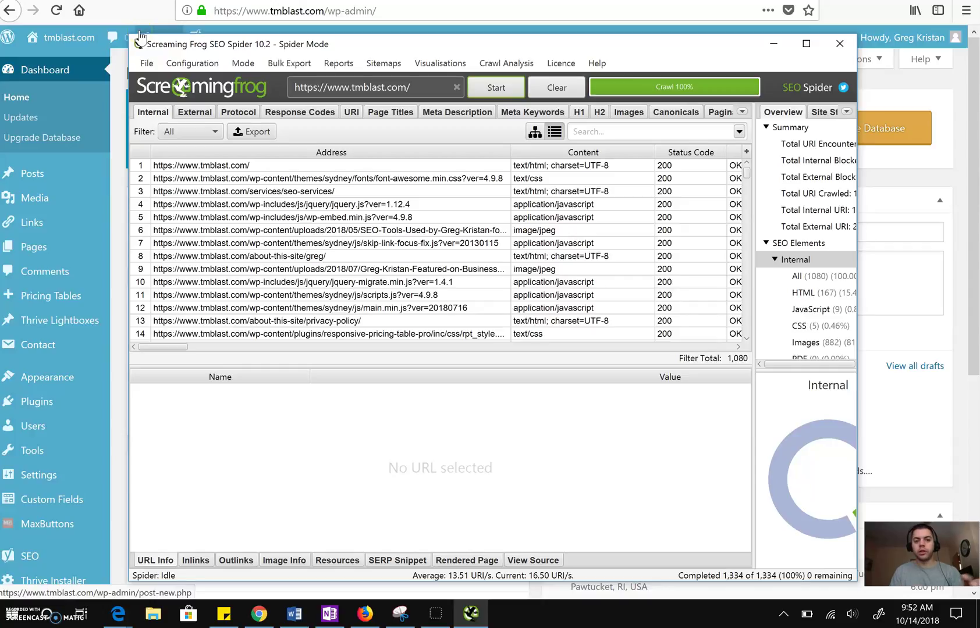
Filter the Response Codes view to Redirection (3xx), listing 97 redirecting URLs
left_click(287, 114)
left_click(249, 132)
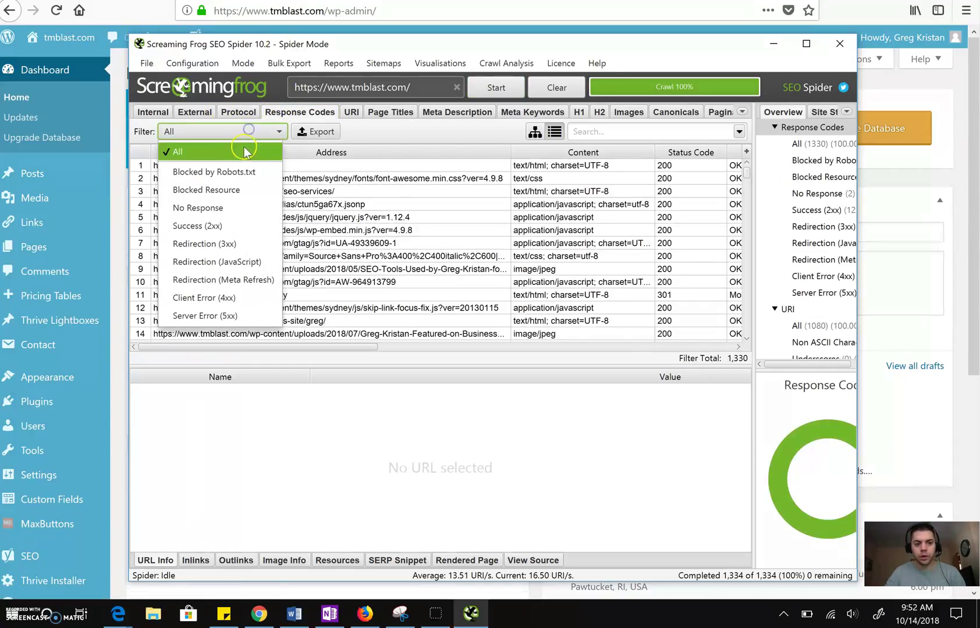
left_click(232, 243)
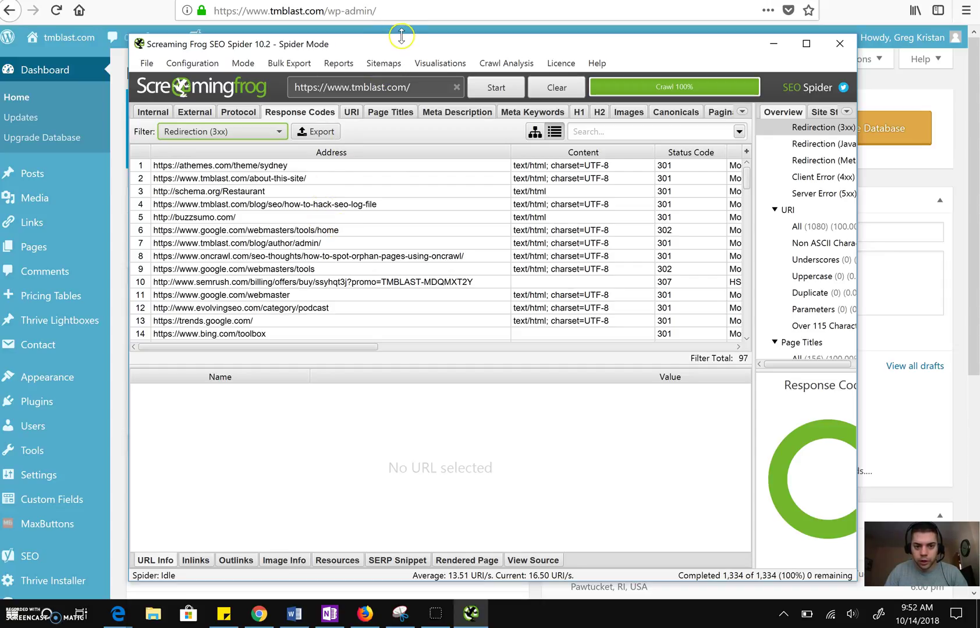
Enlarge the crawler window and select the services/local-seo/ redirect row
left_click_drag(401, 35, 401, 1)
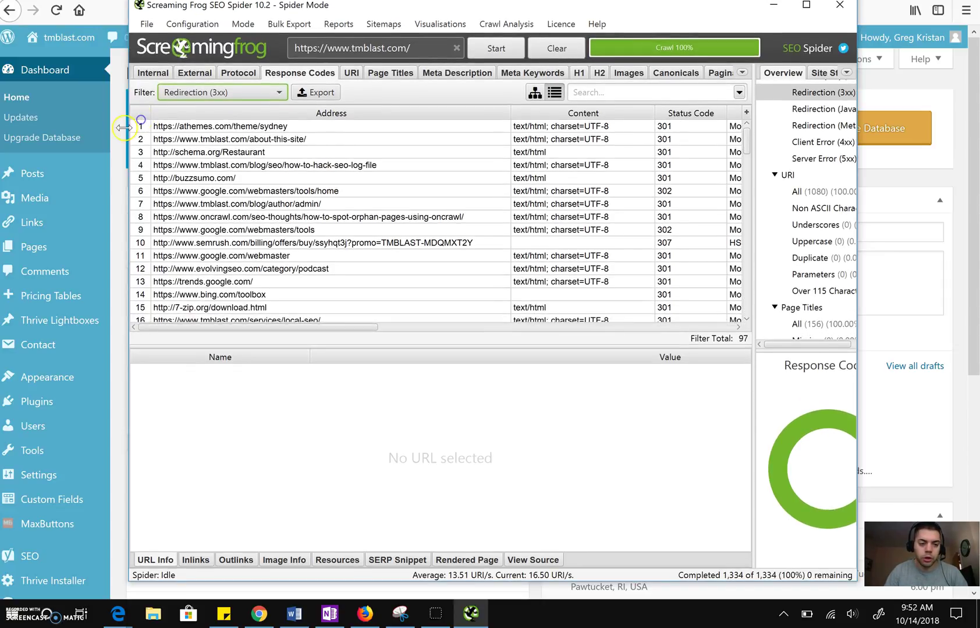
left_click_drag(126, 127, 81, 123)
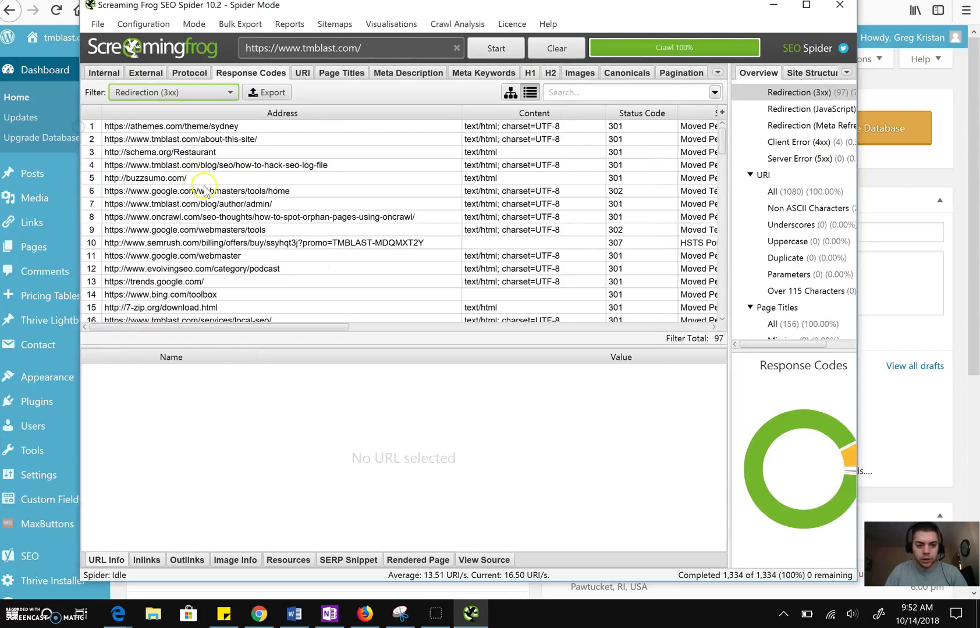
left_click(204, 190)
key("Down")
key("Down")
key("Down")
key("Down")
key("Down")
key("Down")
key("Down")
key("Down")
key("Down")
key("Down")
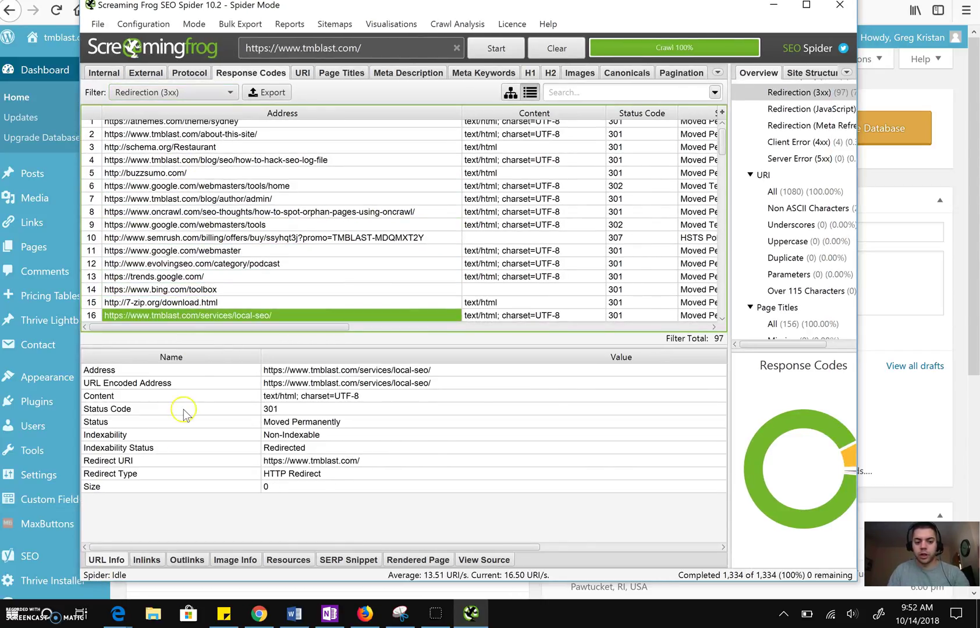
List the 10 inlinks to local-seo and review their From, To and Anchor Text, including seo-for-accountants
left_click(147, 560)
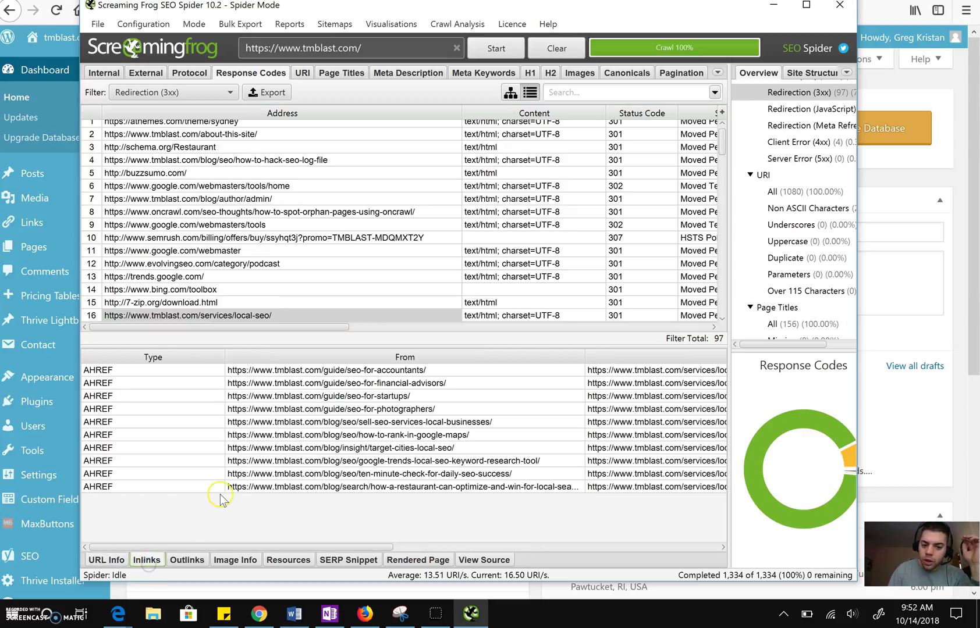
left_click(326, 383)
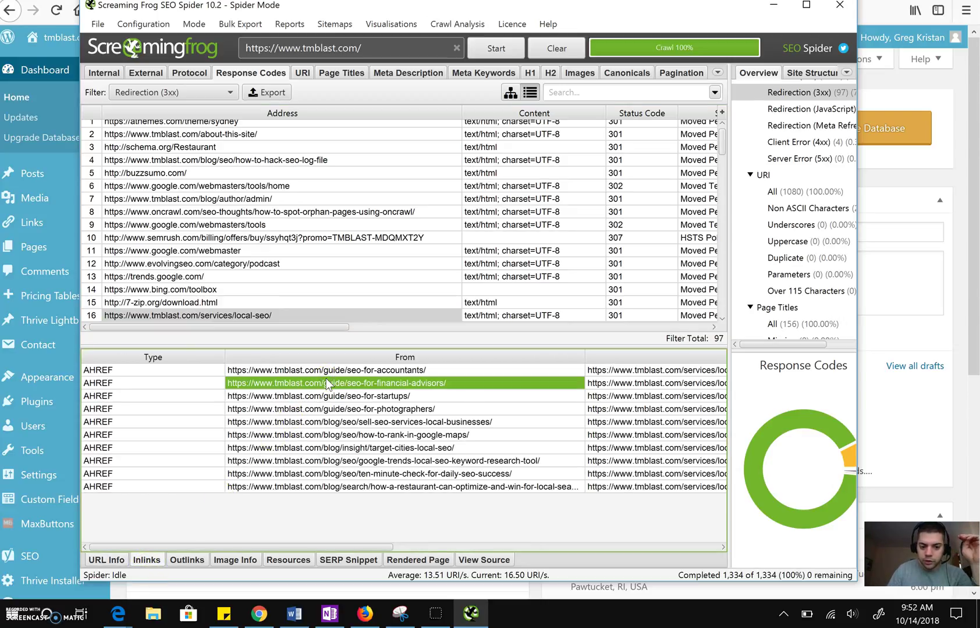
key("Up")
key("Right")
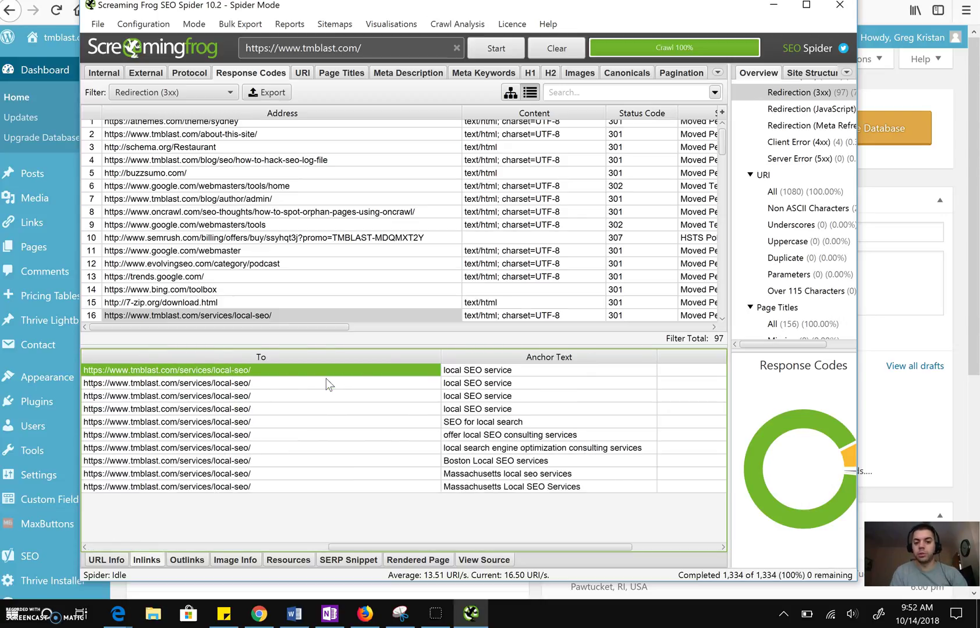
key("Right")
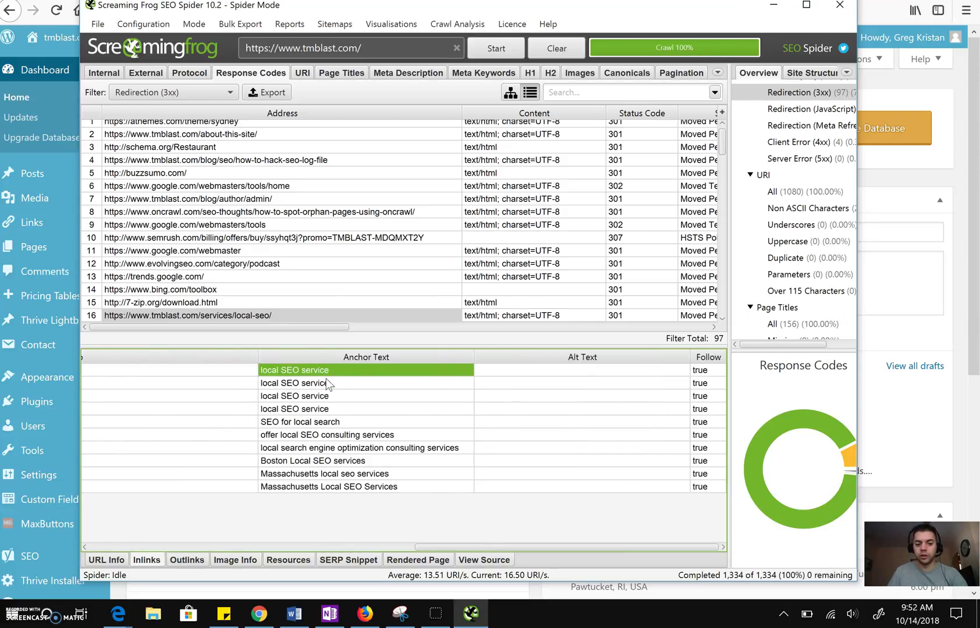
key("Down")
key("Down")
key("Down")
key("Down")
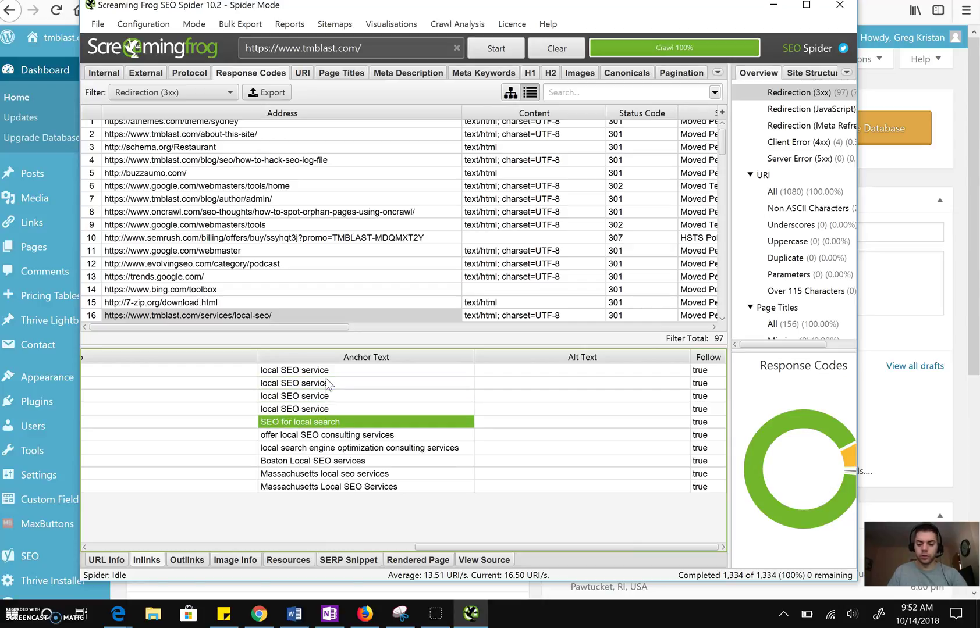
key("Left")
key("Left")
key("Left")
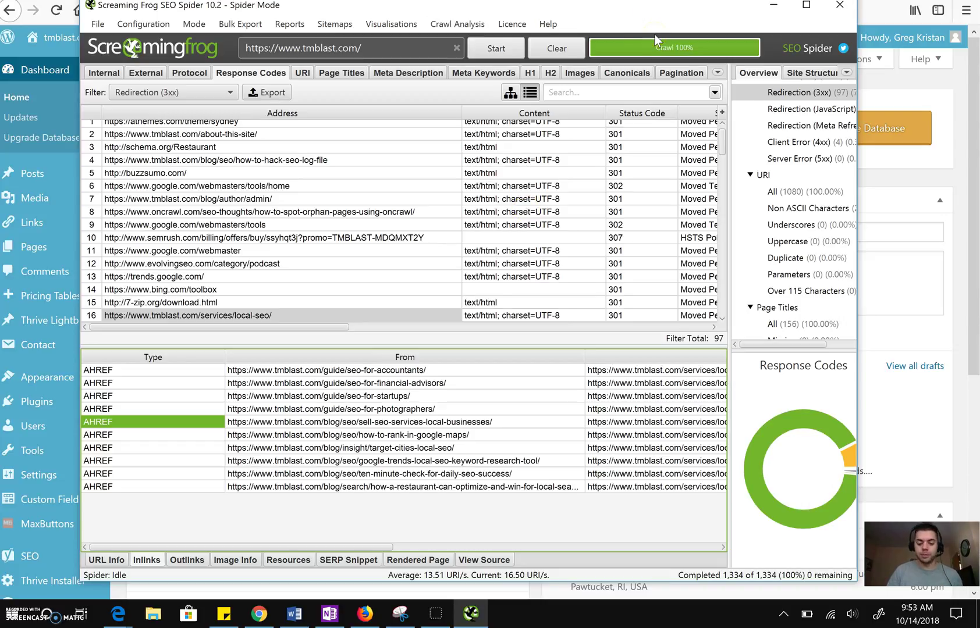
key("Up")
key("Up")
key("Up")
key("Up")
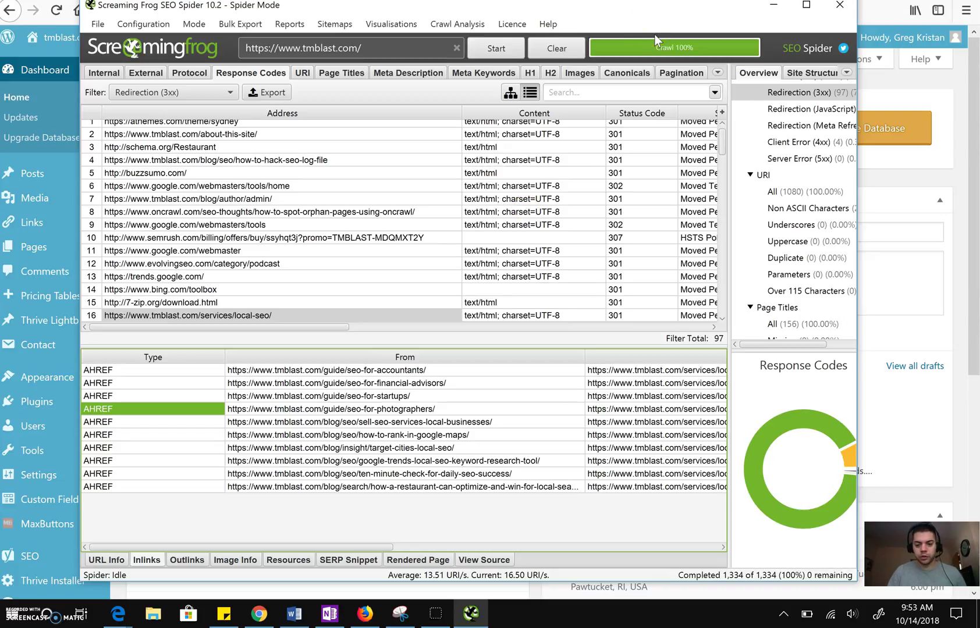
key("Right")
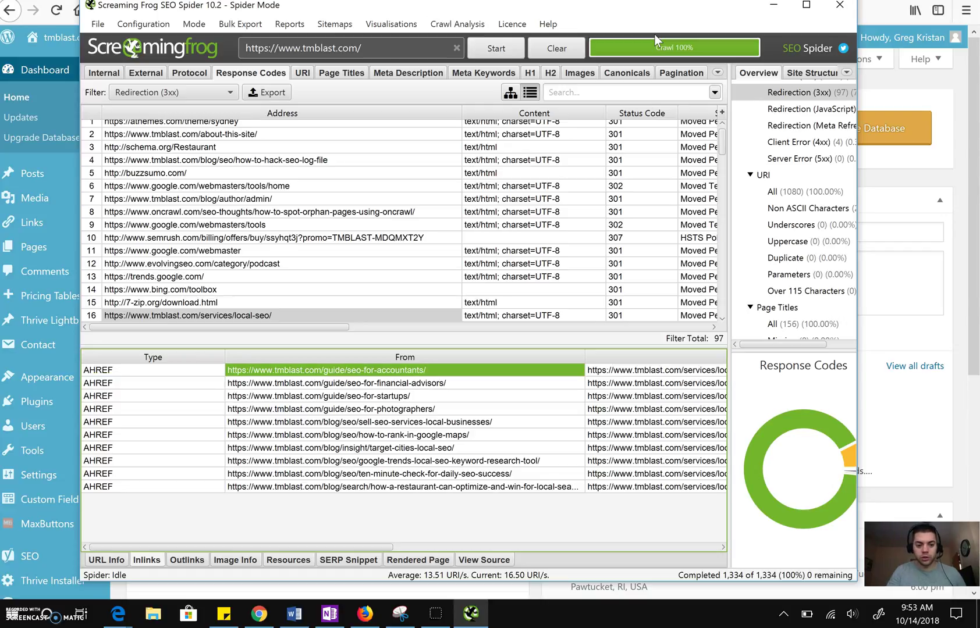
Search the WordPress posts for 'accoun'
left_click(46, 173)
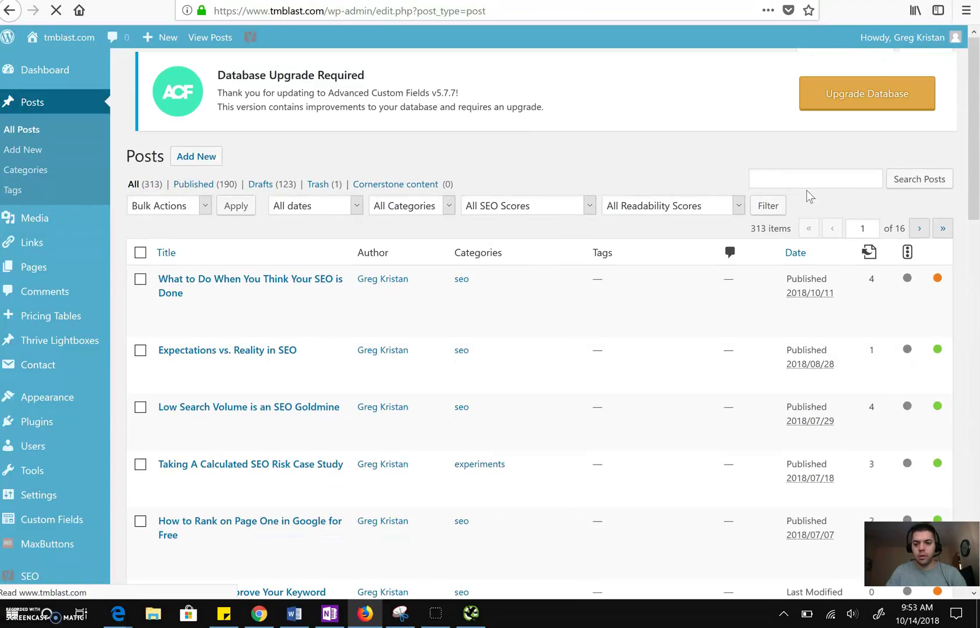
left_click(816, 181)
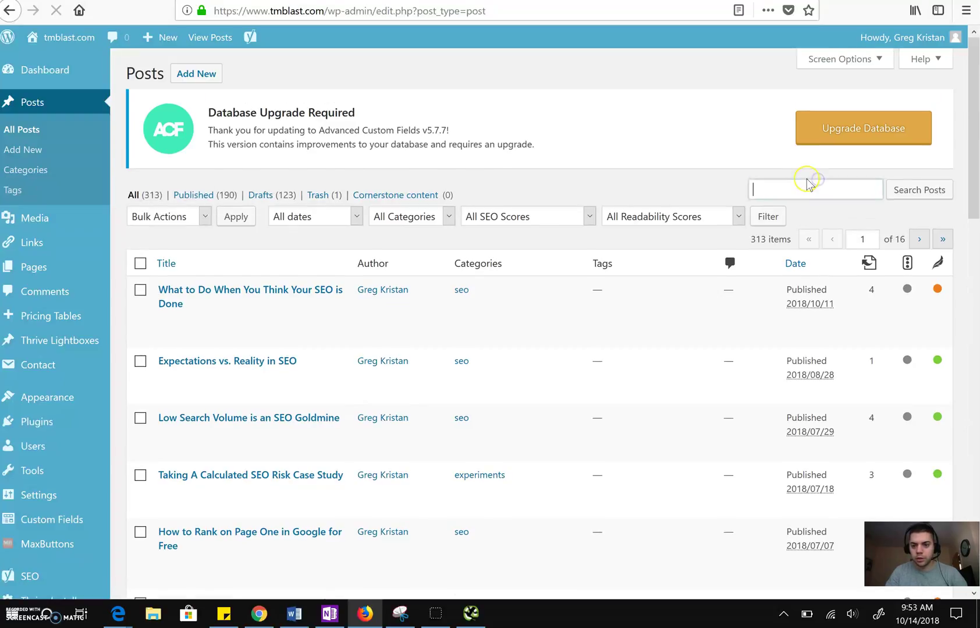
left_click(808, 184)
type("accountant")
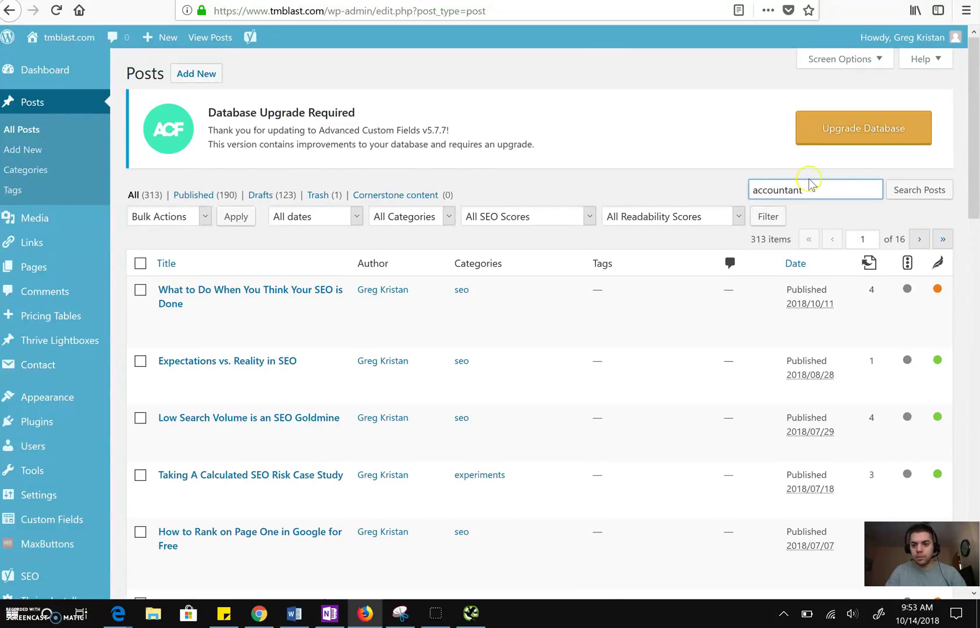
left_click(903, 196)
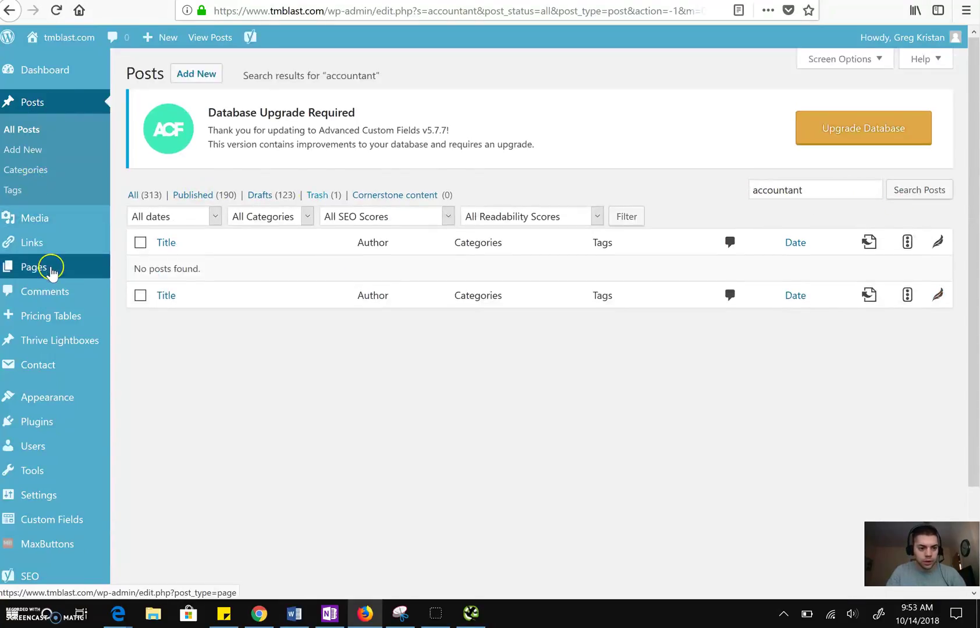
Search All Pages for accountant, returning the SEO for Accountants page
mouse_move(51, 271)
left_click(135, 271)
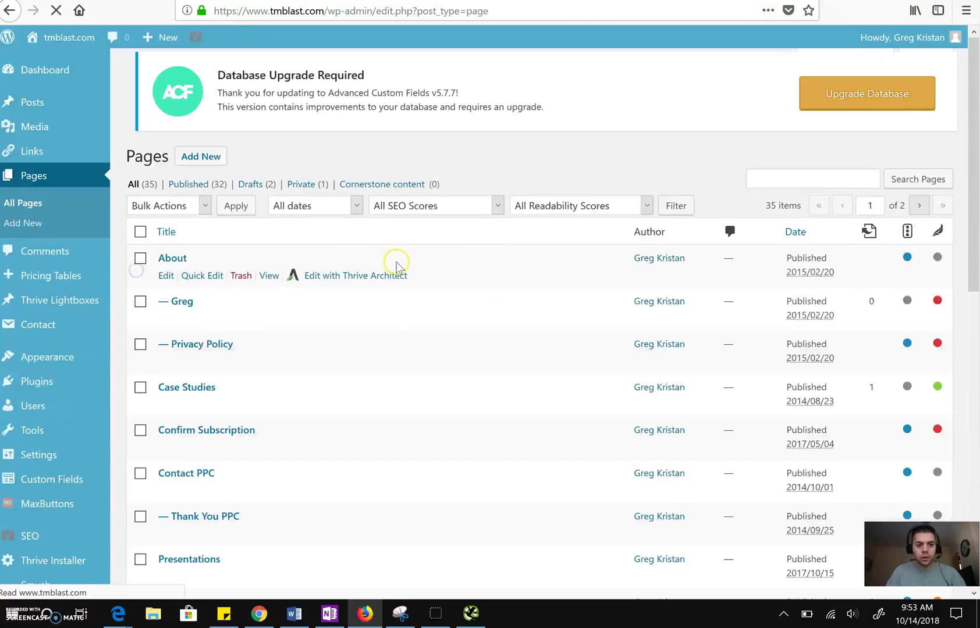
left_click(778, 190)
type("accountant")
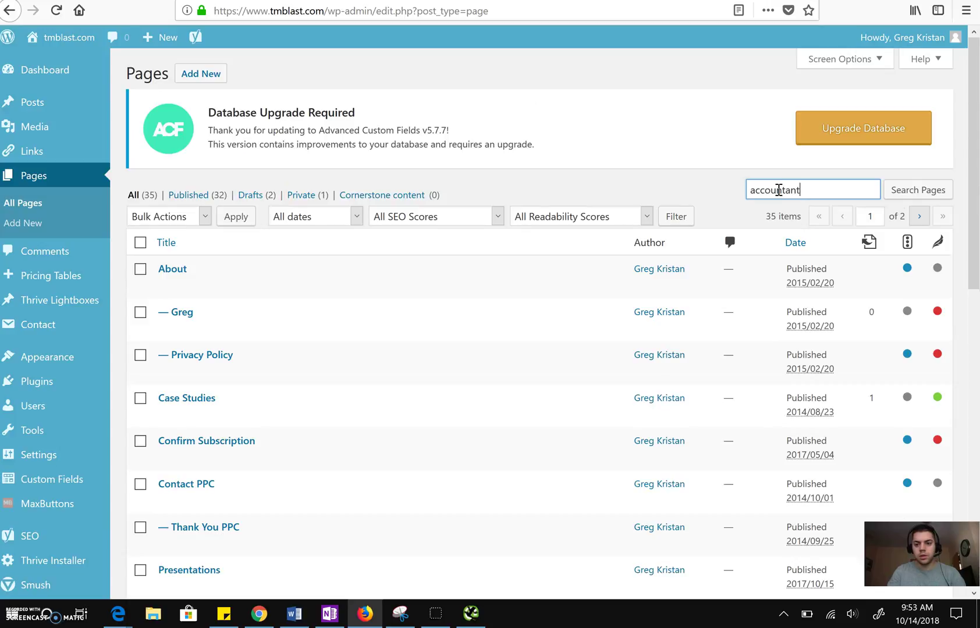
key("Return")
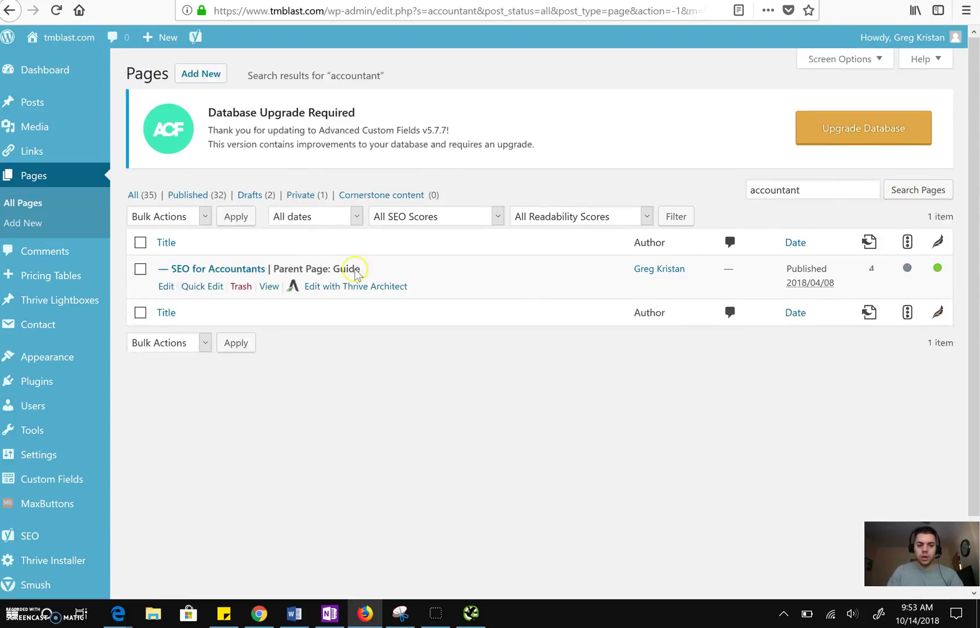
Open SEO for Accountants in the Visual editor at its local SEO service link, then return to Screaming Frog
left_click(166, 288)
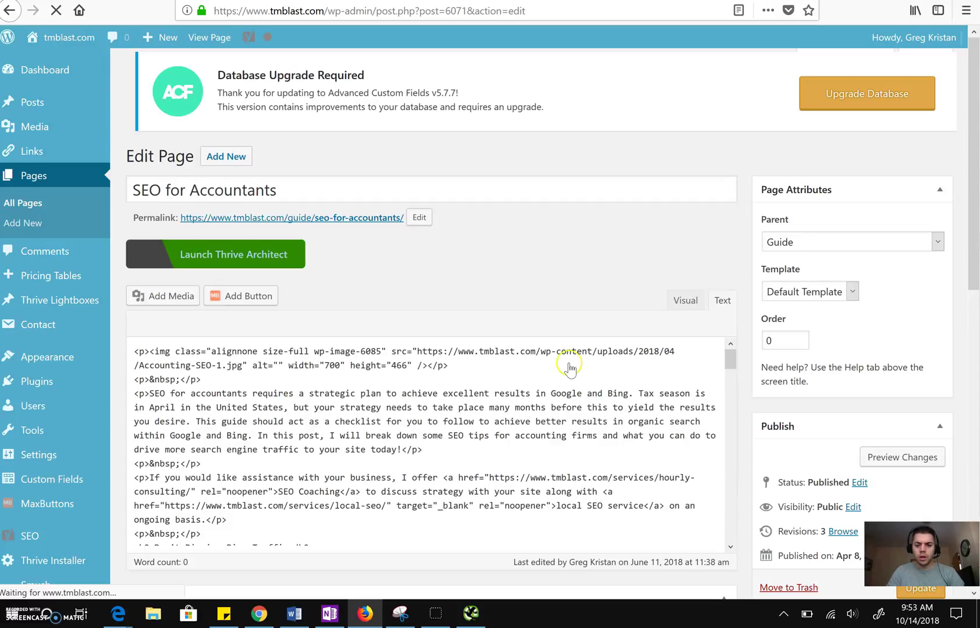
left_click(698, 302)
left_click(691, 311)
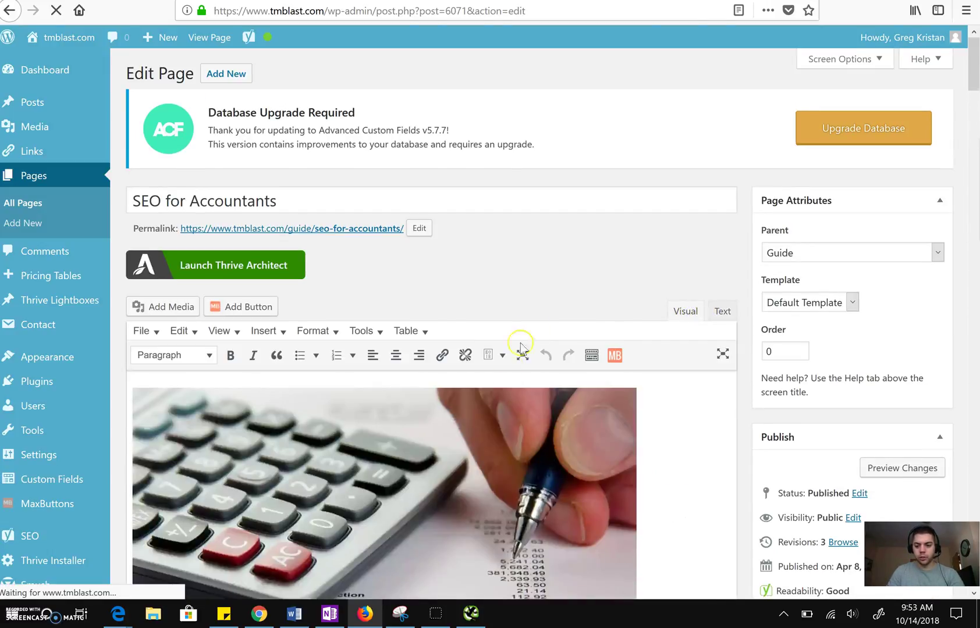
scroll(510, 372, "down", 5)
scroll(509, 371, "down", 5)
scroll(509, 371, "up", 2)
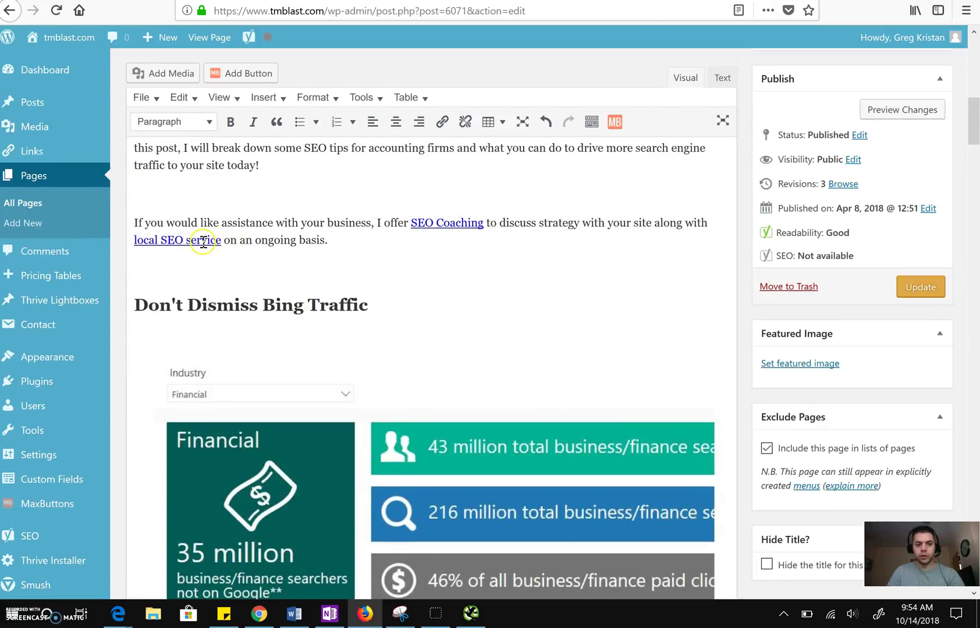
left_click(471, 613)
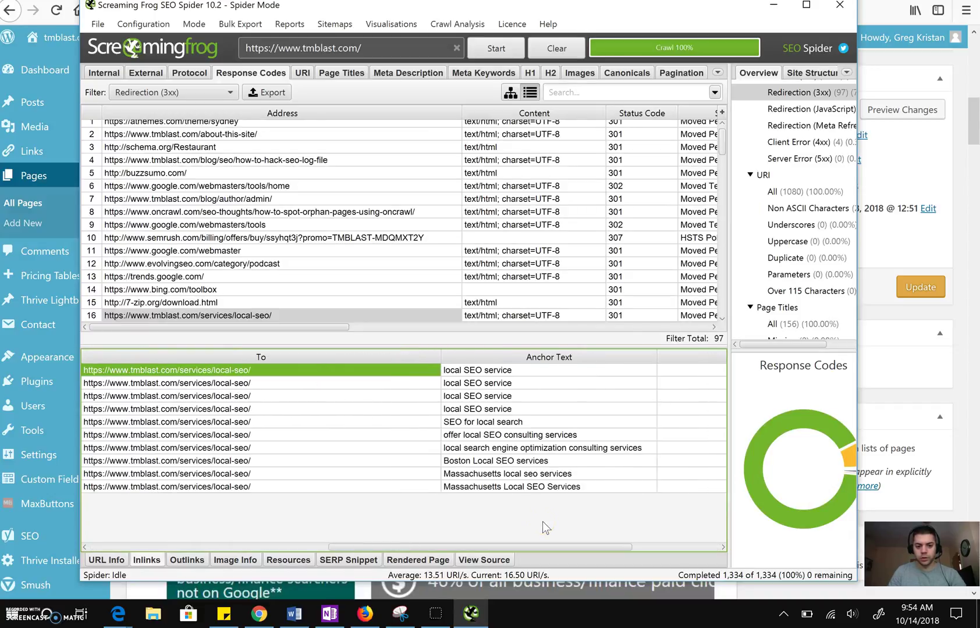
Scroll the Inlinks table to its From and To columns, then return to the WordPress editor
scroll(541, 521, "left", 5)
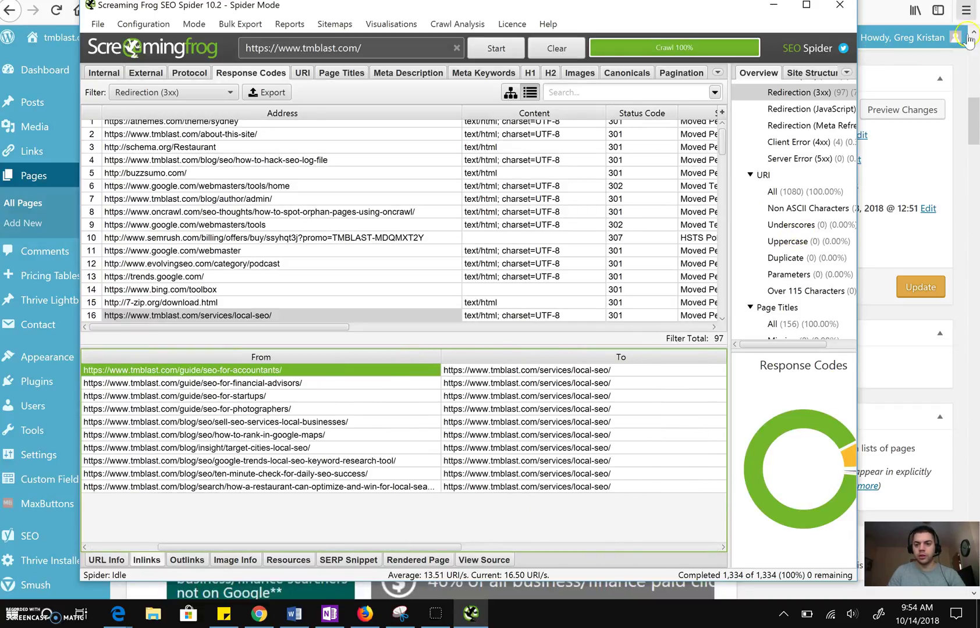
left_click(909, 60)
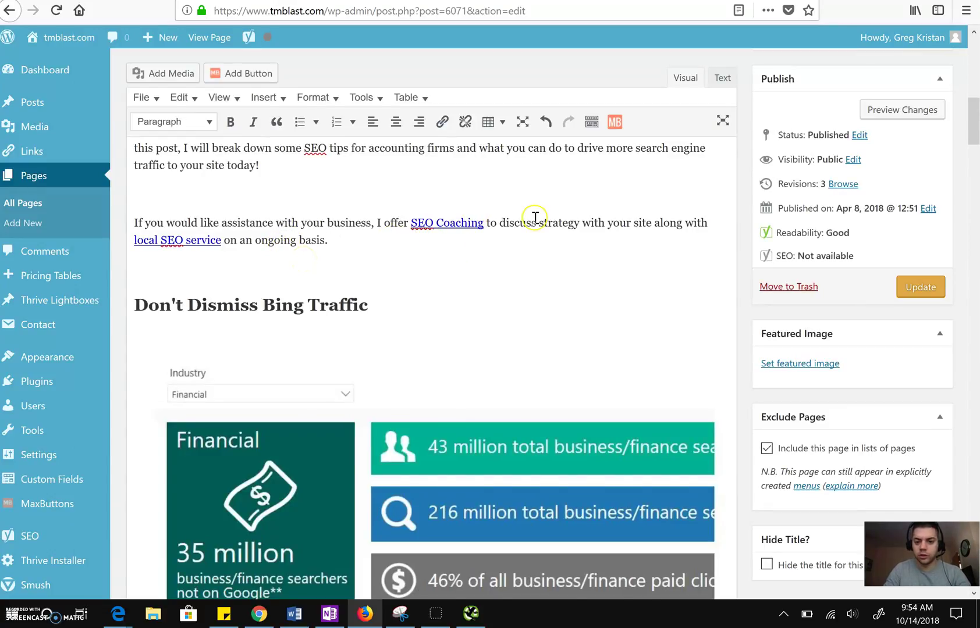
left_click(202, 245)
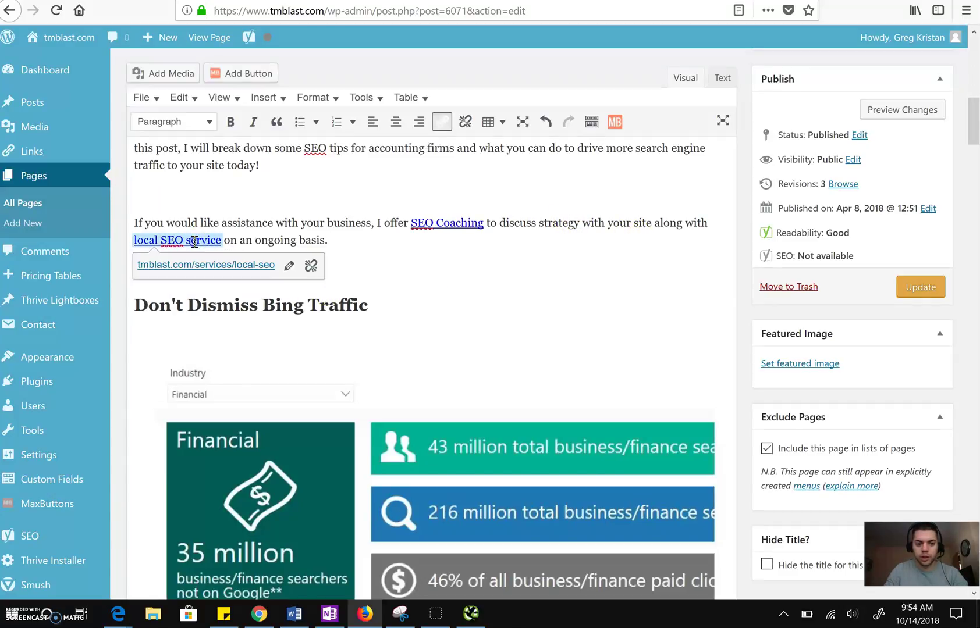
left_click(290, 266)
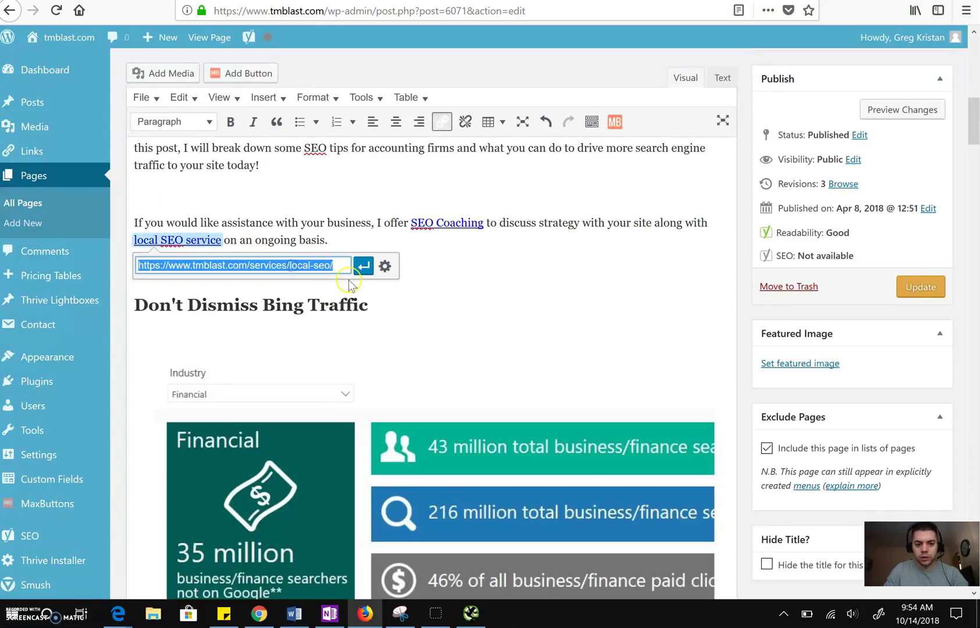
left_click(386, 267)
left_click_drag(477, 221, 353, 230)
type("Boston S")
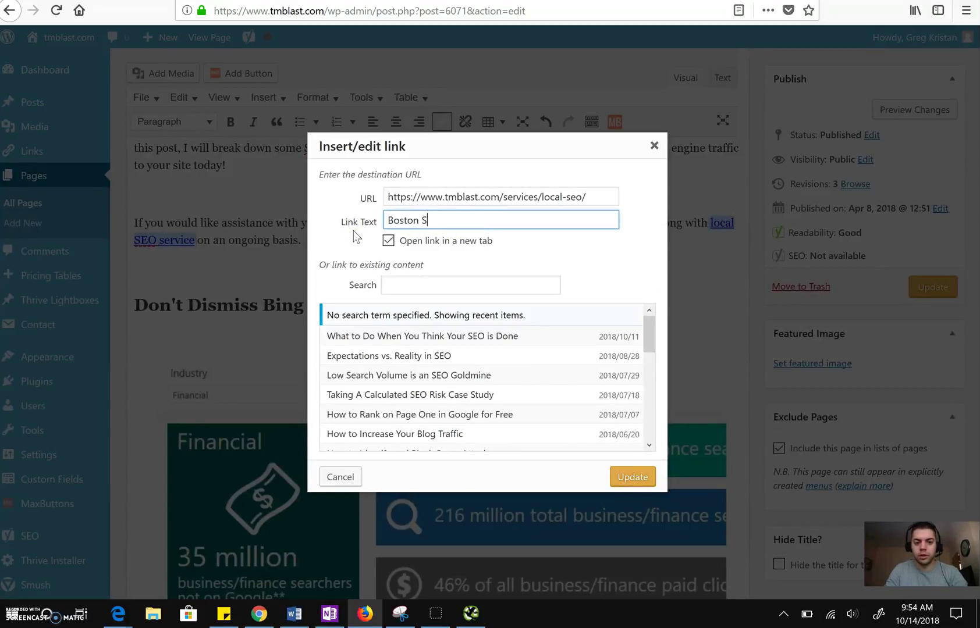
type("EO Services")
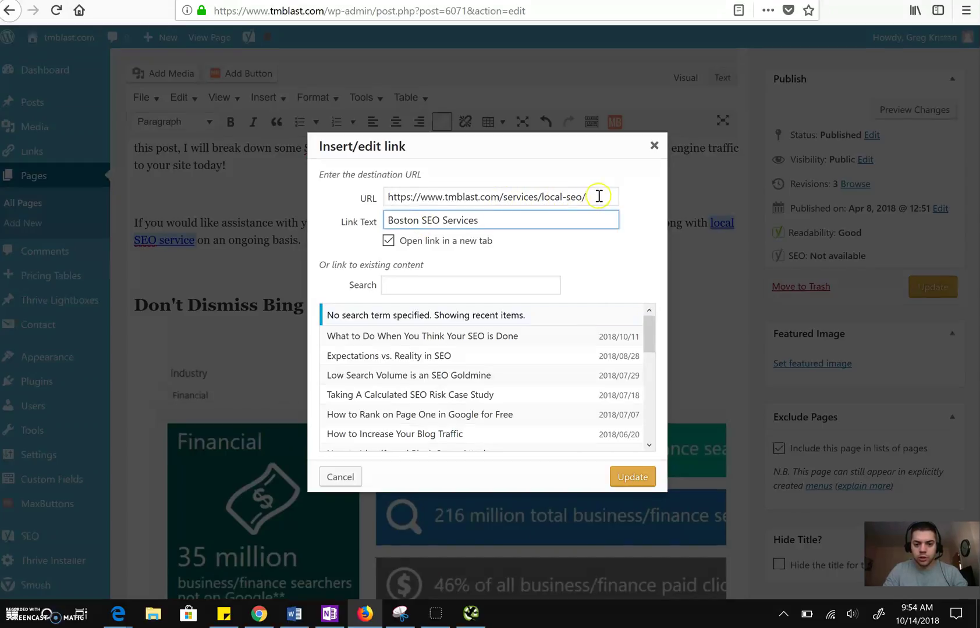
left_click_drag(595, 197, 508, 198)
key("BackSpace")
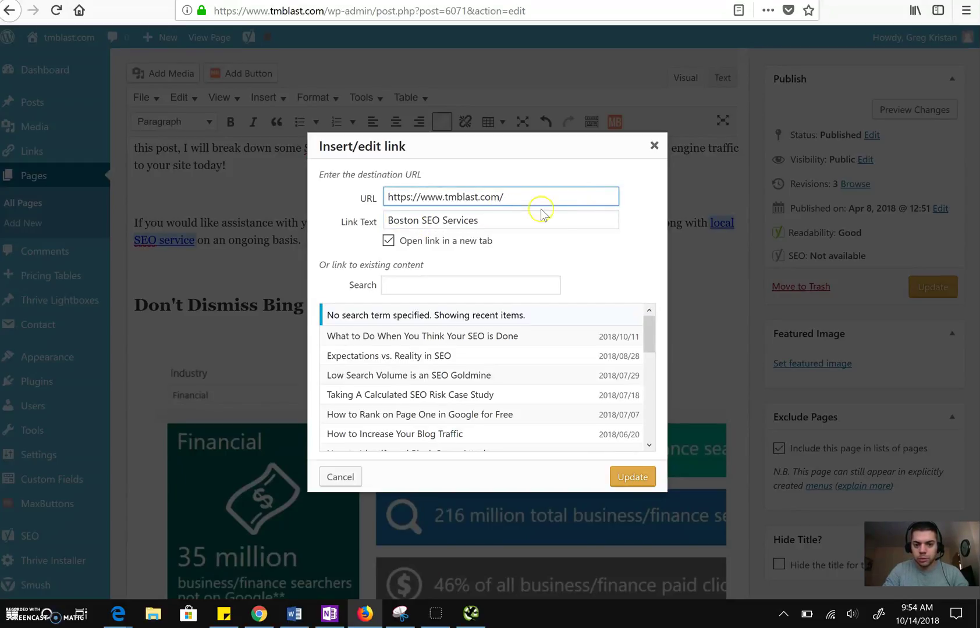
left_click(632, 476)
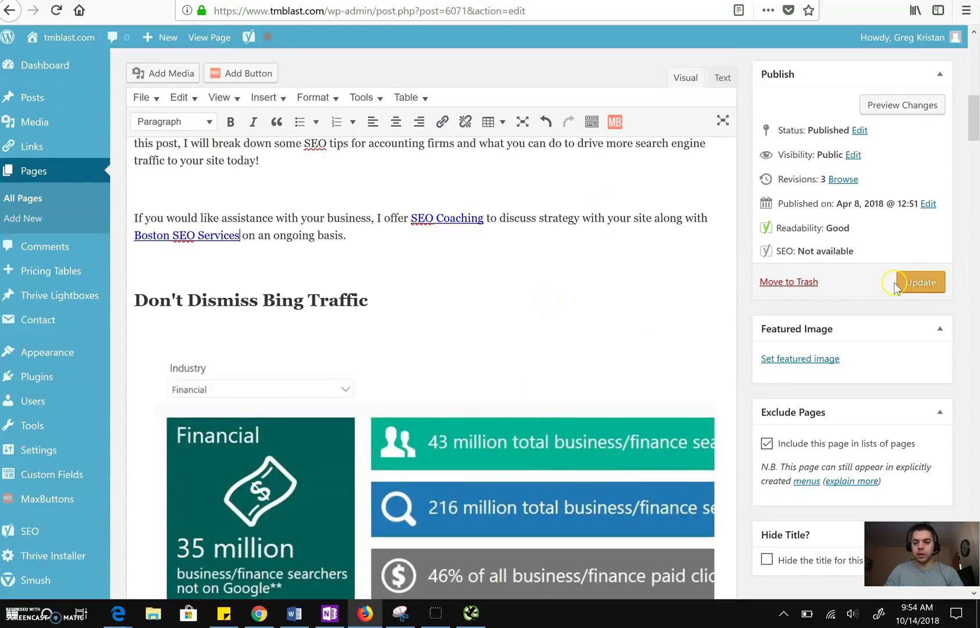
Update the SEO for Accountants page, glance at Search Console, and return to the editor
left_click(912, 285)
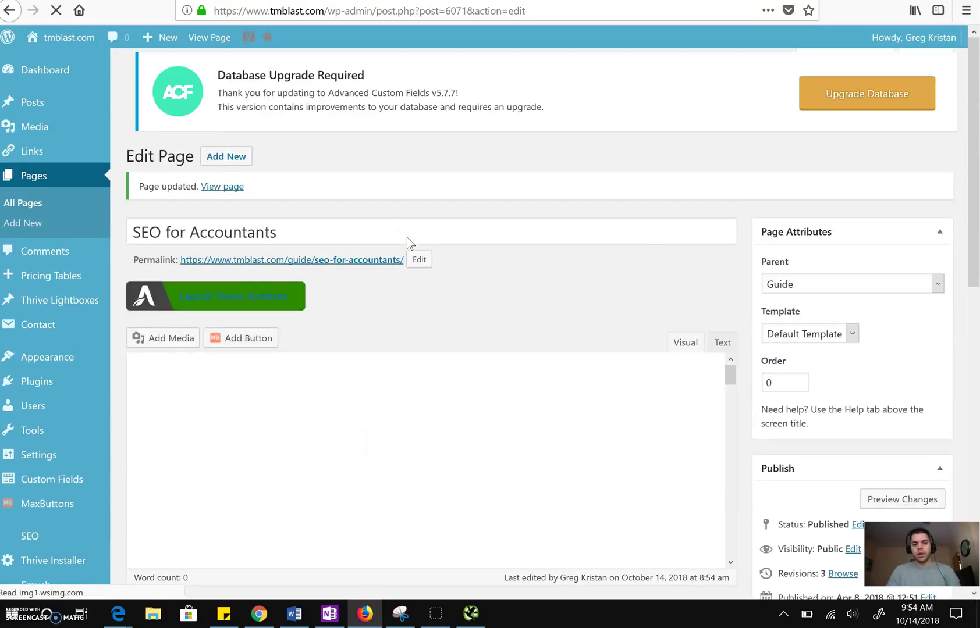
left_click(341, 368)
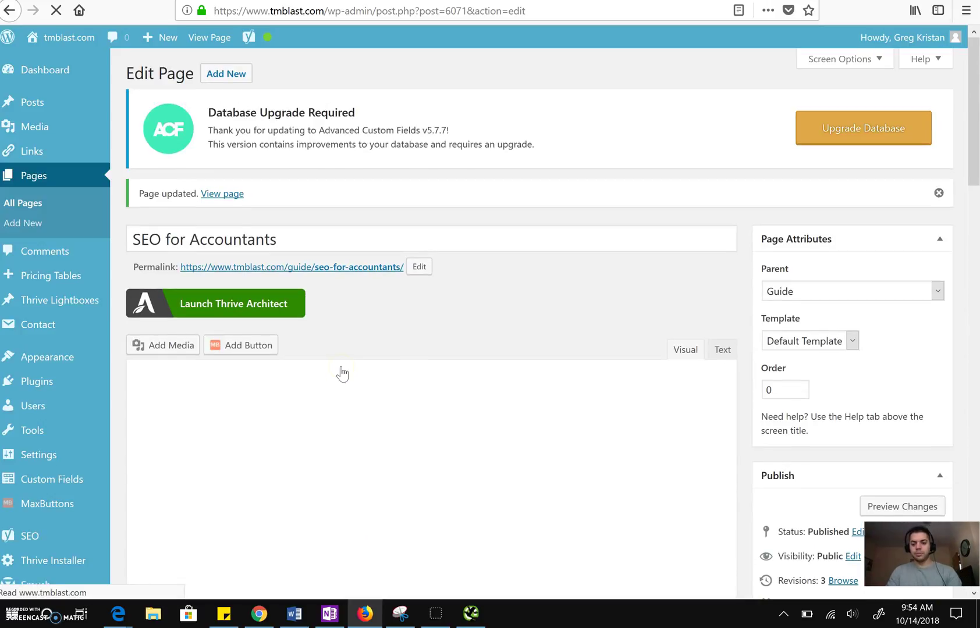
left_click(120, 613)
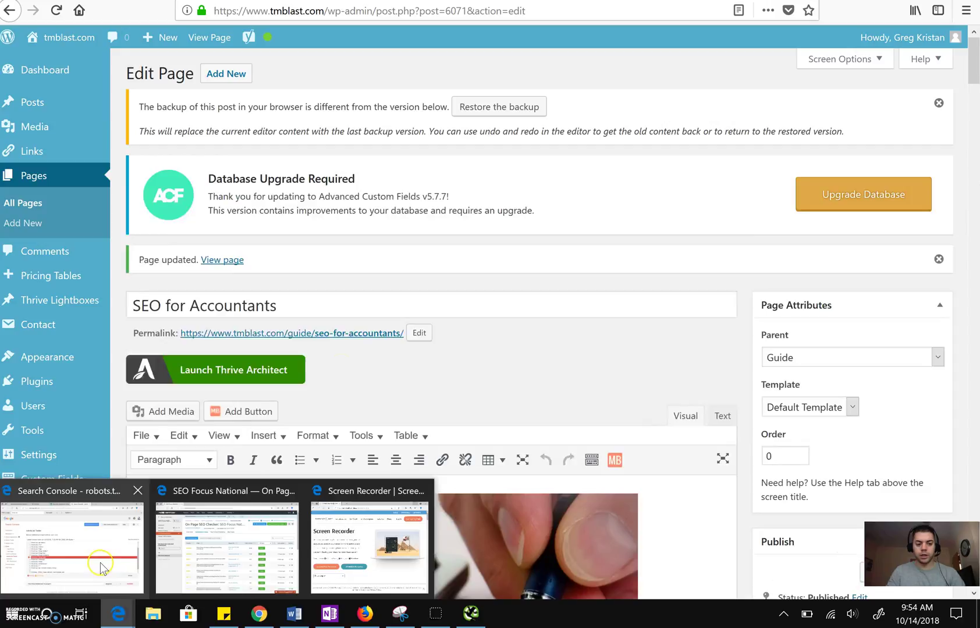
left_click(101, 567)
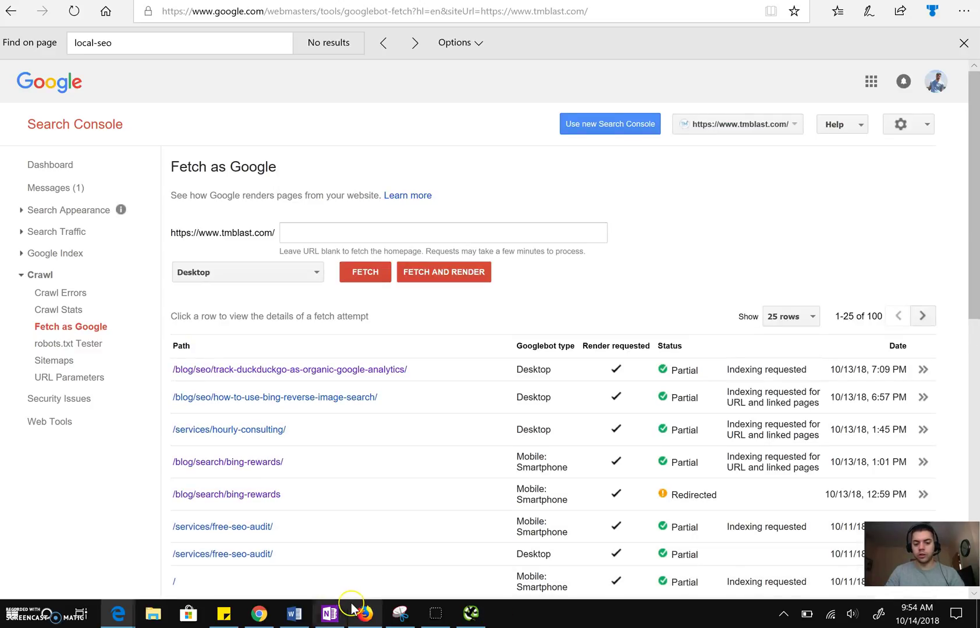
left_click(366, 615)
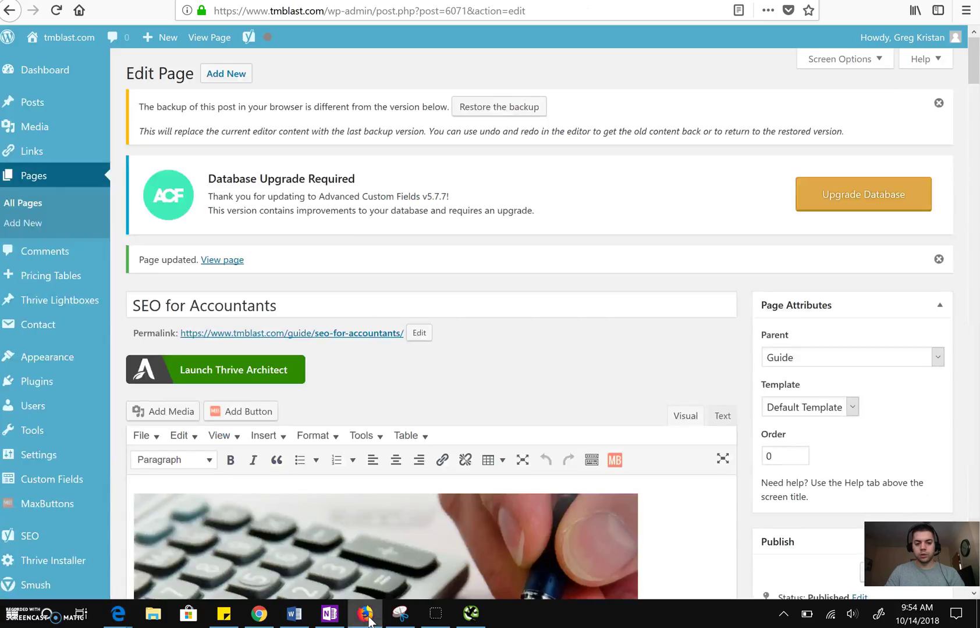
Open the live page in a new tab, confirm the Boston SEO Services link, and select its URL path
right_click(324, 338)
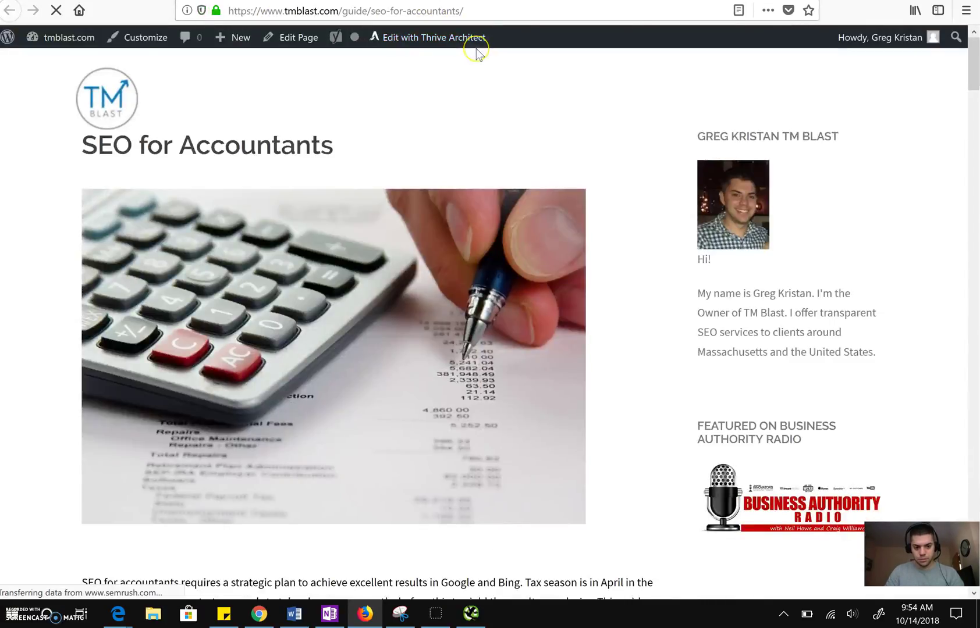
scroll(477, 54, "down", 5)
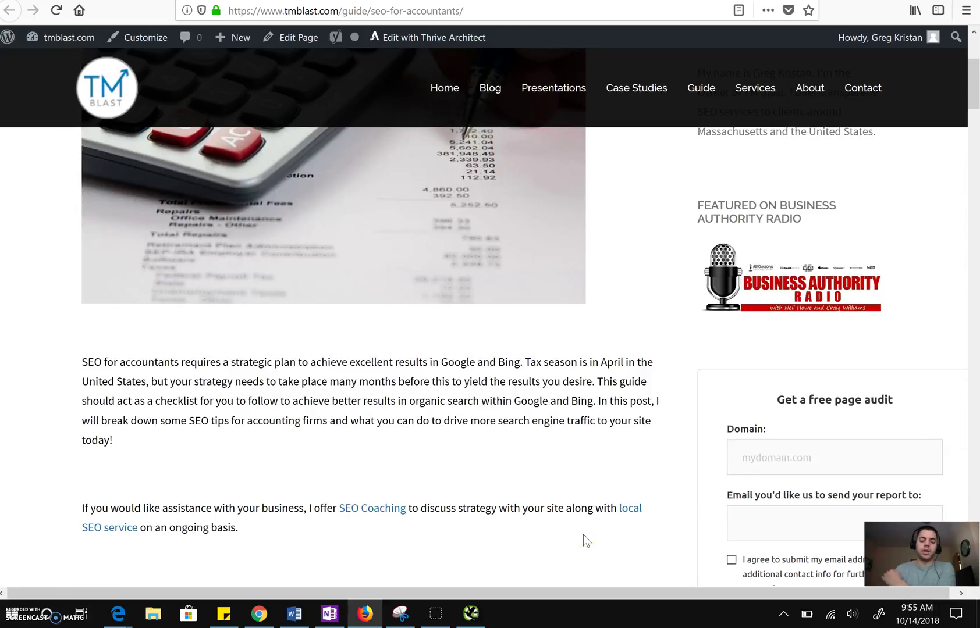
left_click(118, 613)
left_click(60, 356)
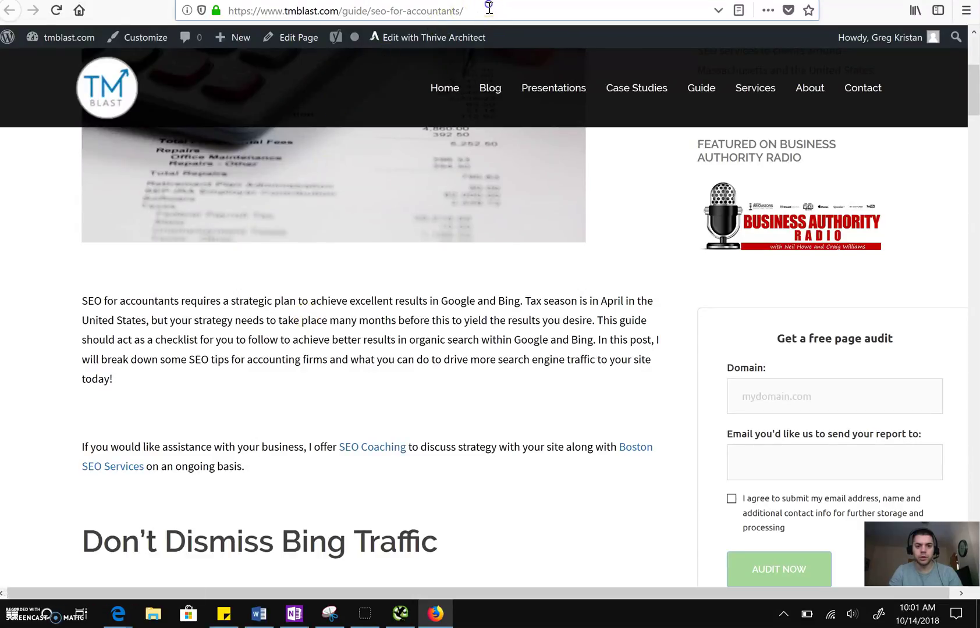
left_click_drag(489, 7, 342, 13)
key("ctrl+c")
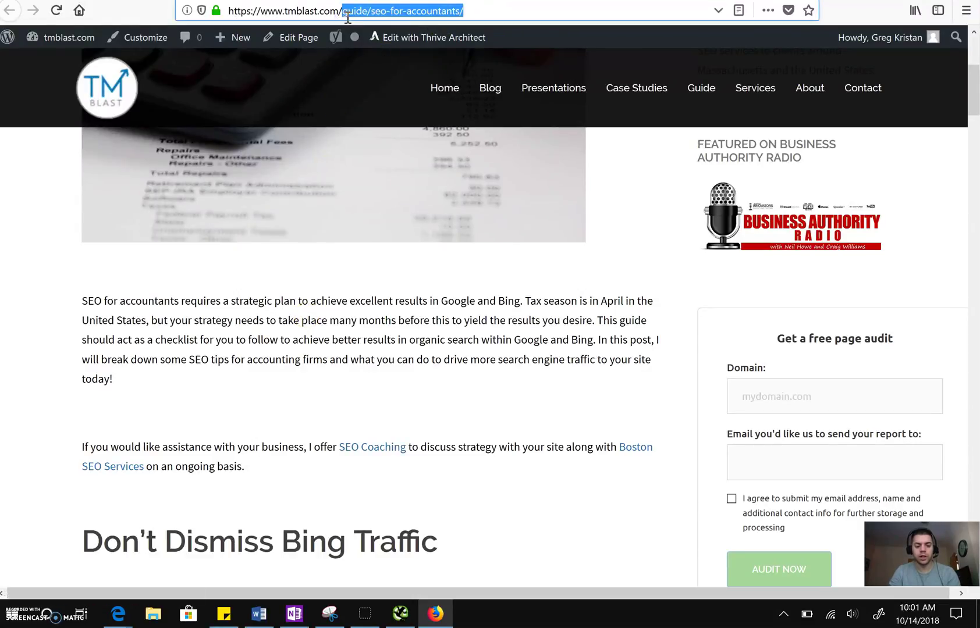
Fetch and render guide/seo-for-accountants/ as Googlebot desktop in Fetch as Google
left_click(118, 614)
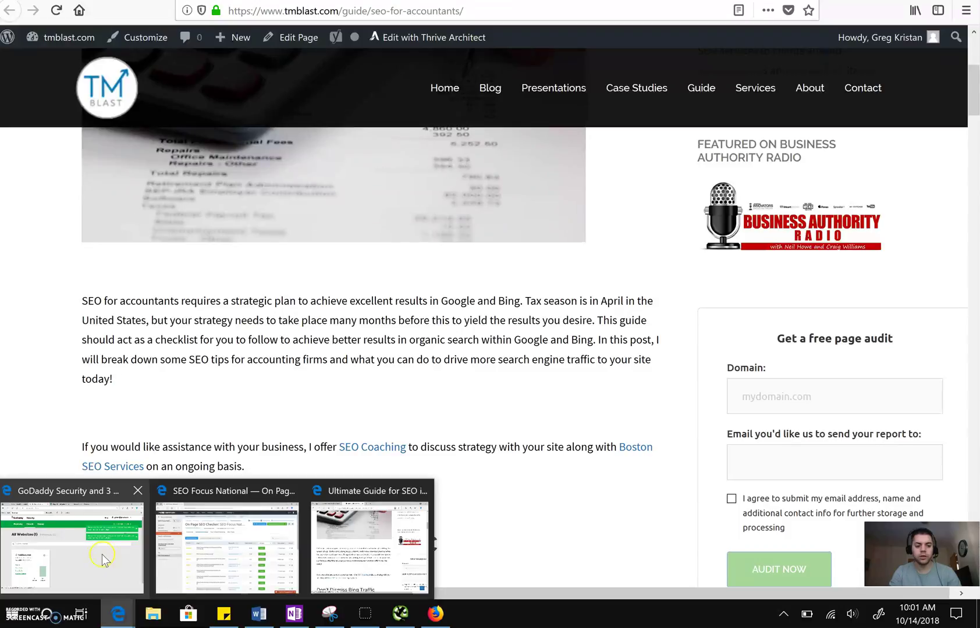
left_click(99, 530)
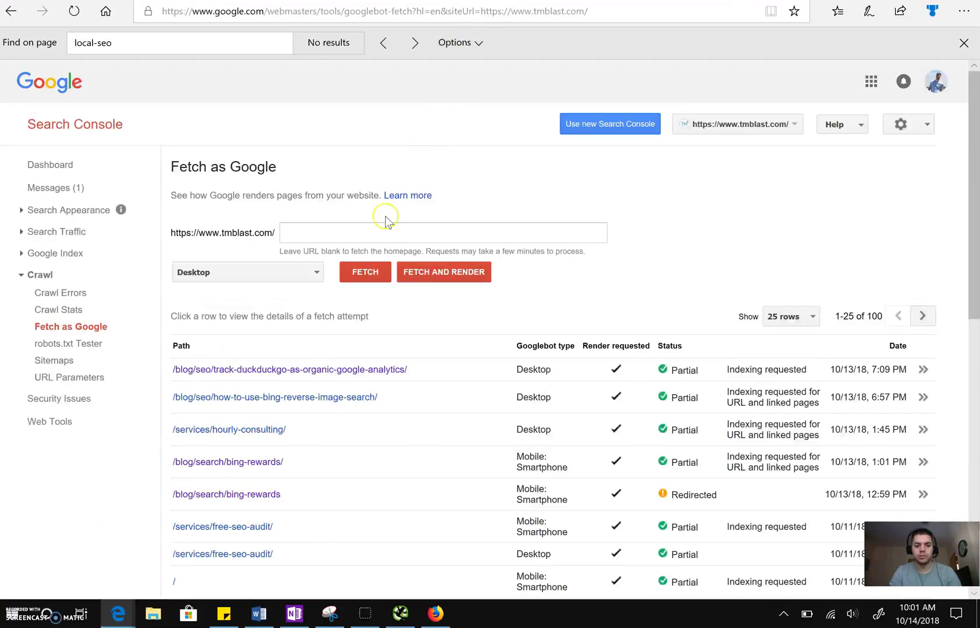
left_click(383, 231)
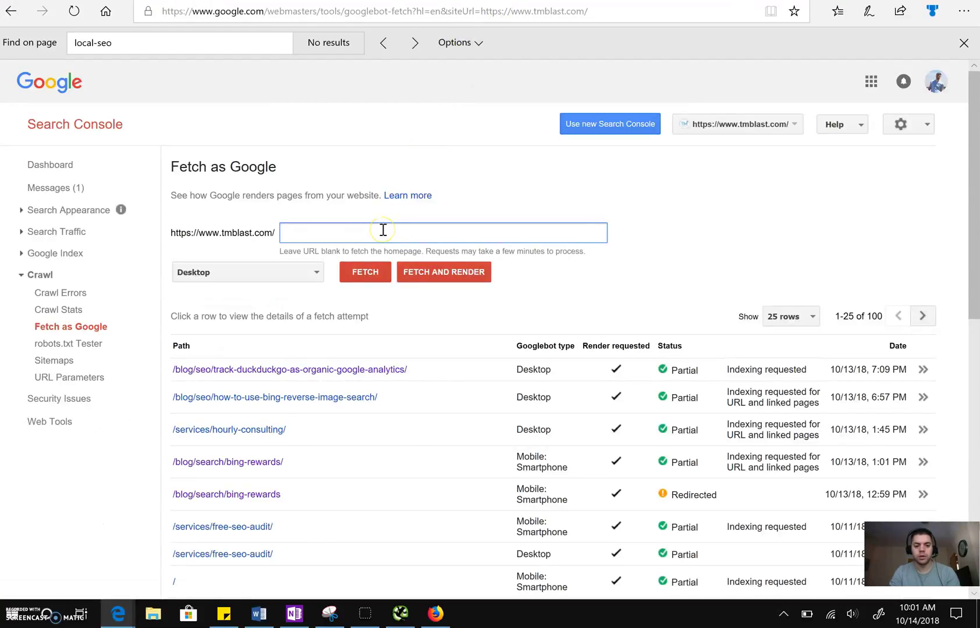
key("ctrl+v")
left_click(409, 274)
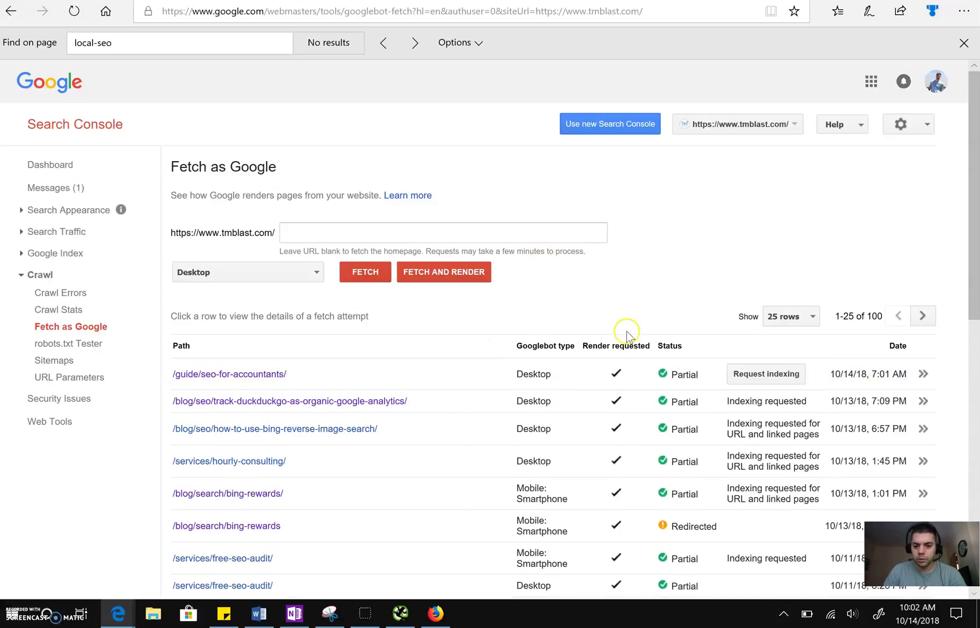
Open the new seo-for-accountants fetch and compare its Rendering screenshots
left_click(679, 379)
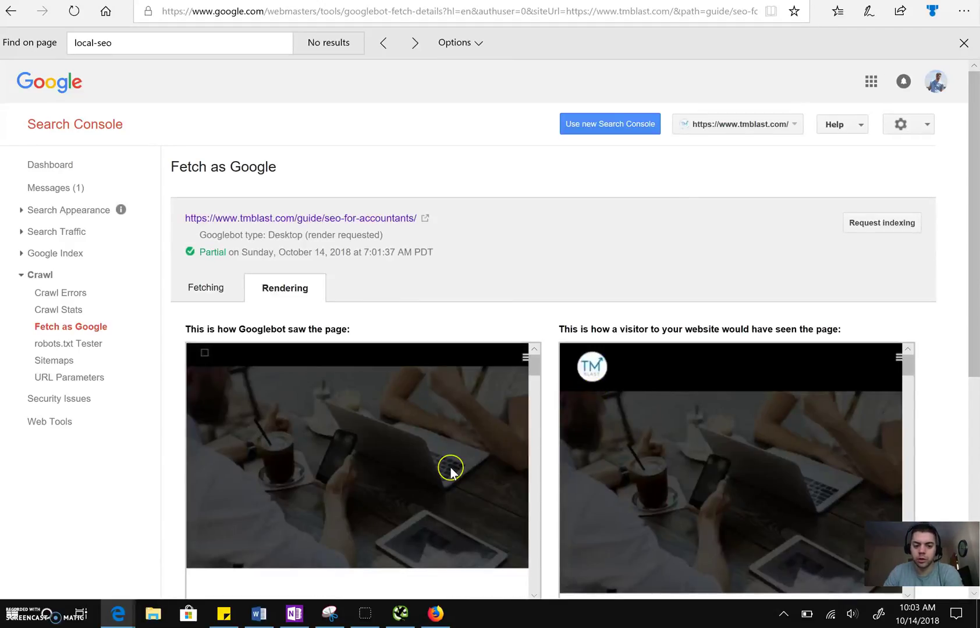
scroll(450, 467, "down", 5)
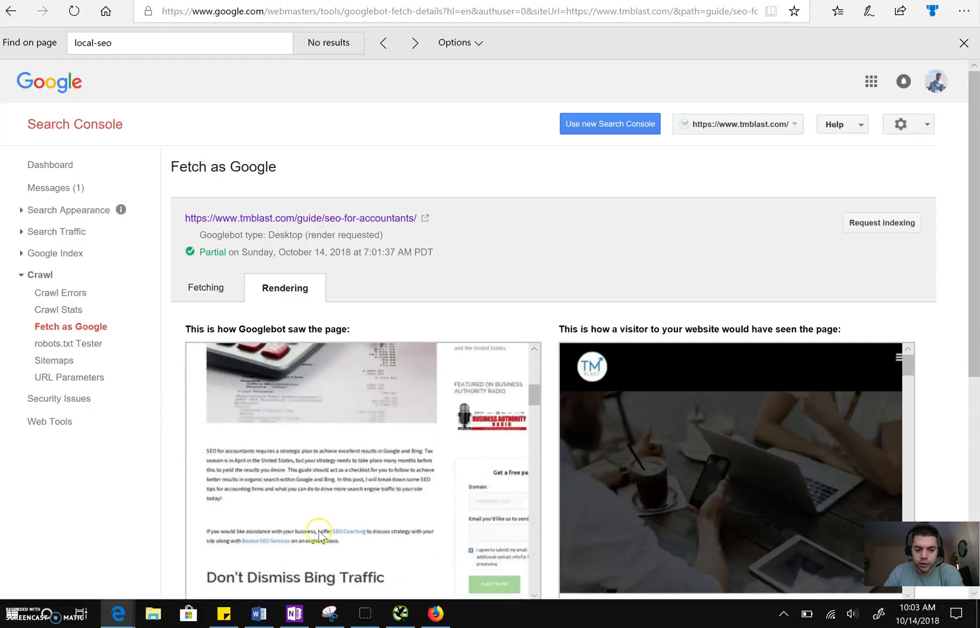
scroll(672, 442, "down", 8)
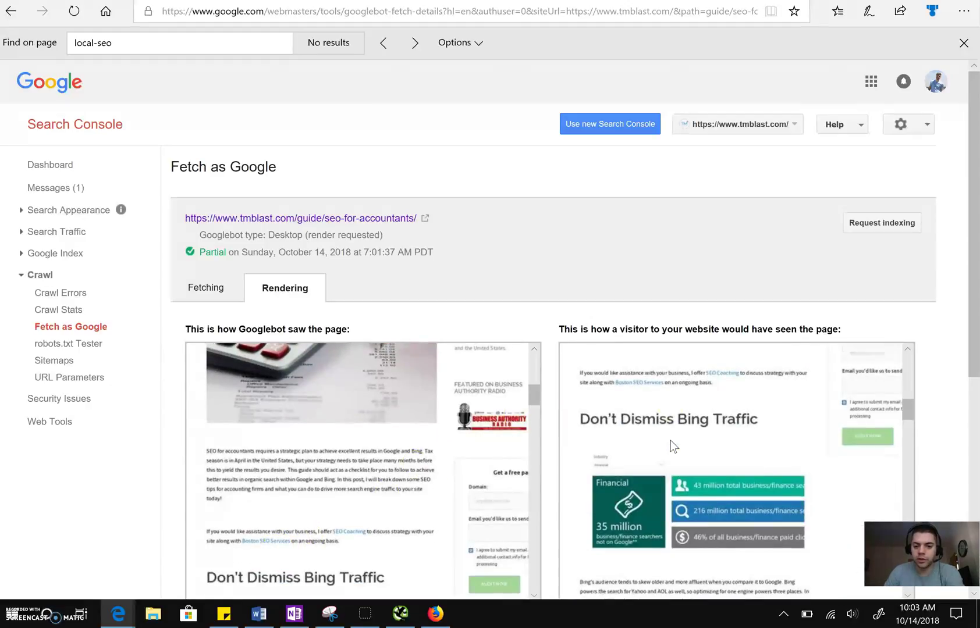
scroll(671, 440, "up", 1)
left_click(529, 351)
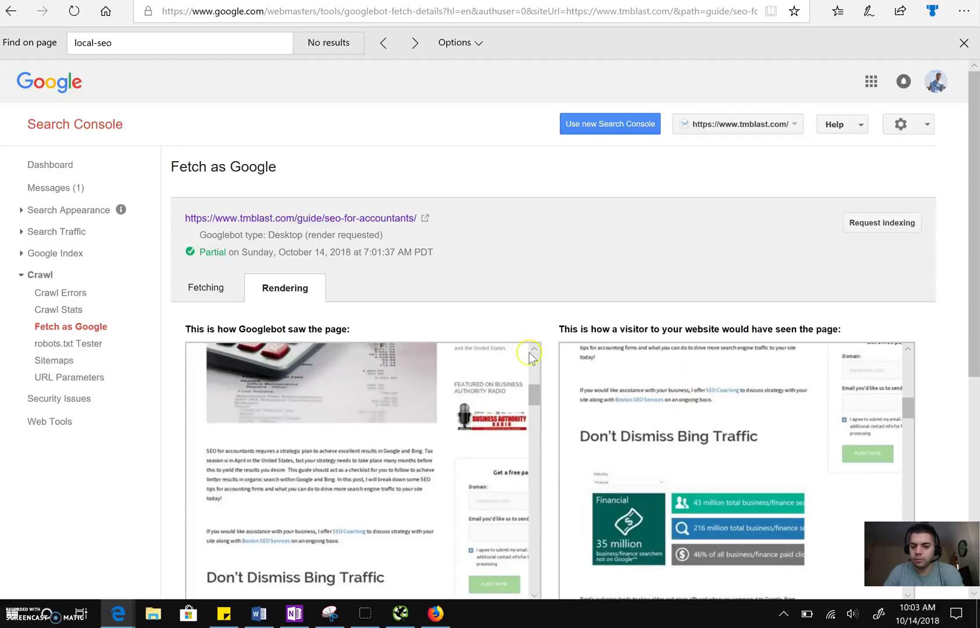
Review the downloaded HTTP response, then bring up the Request indexing dialog
left_click(216, 293)
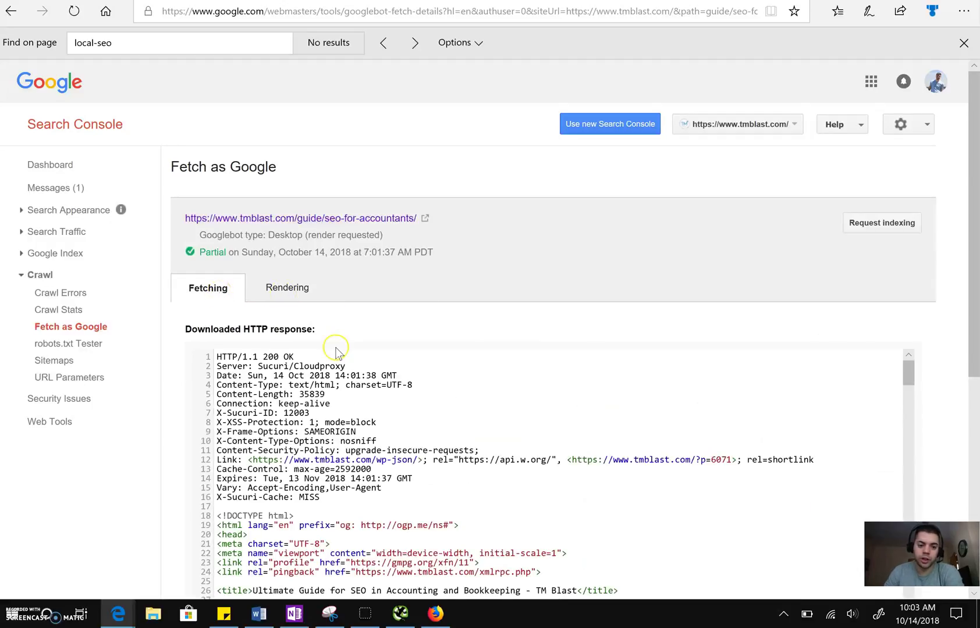
scroll(336, 351, "down", 6)
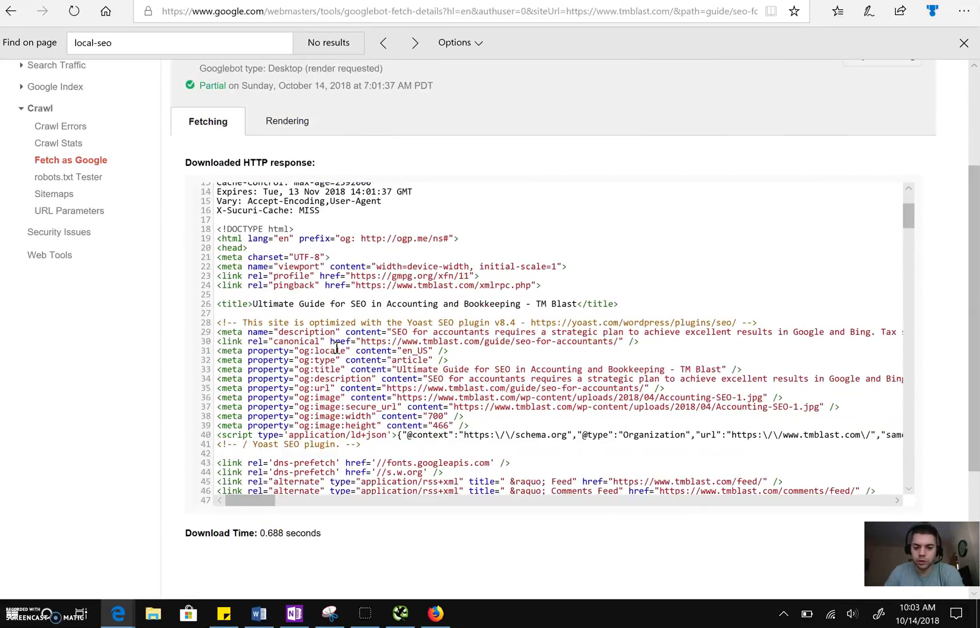
scroll(336, 348, "down", 9)
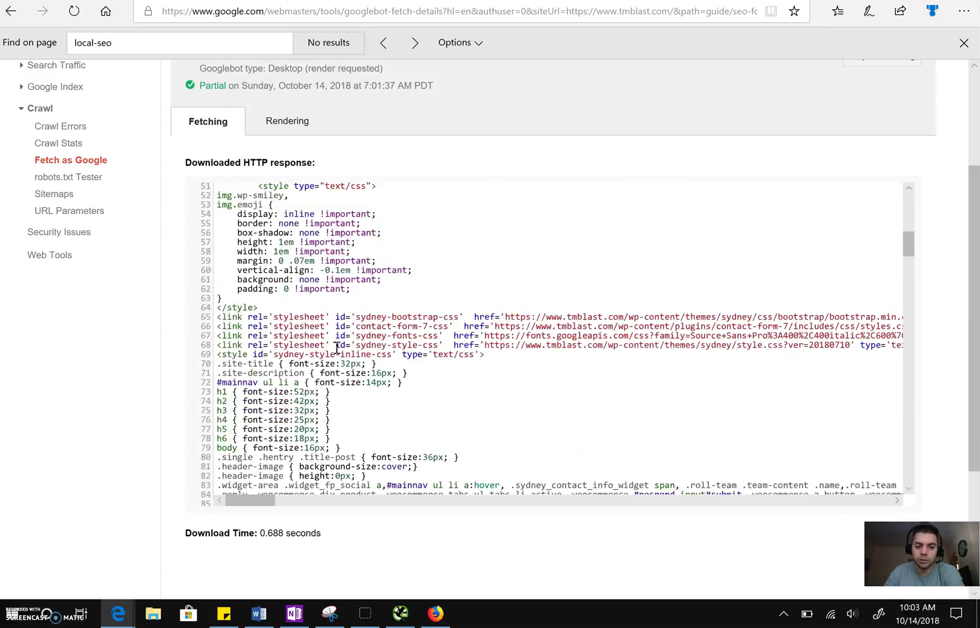
scroll(336, 347, "down", 9)
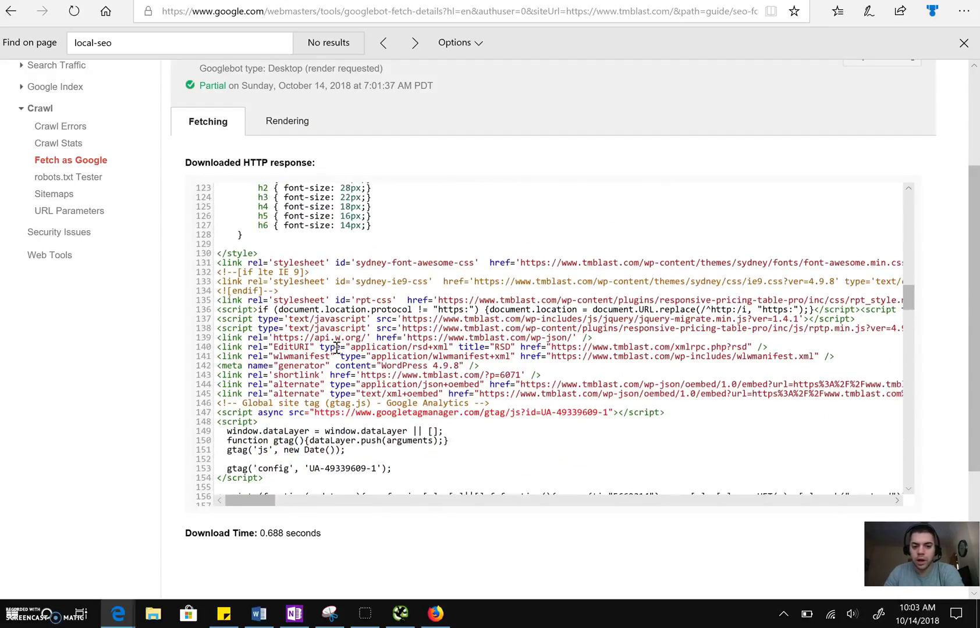
scroll(154, 357, "up", 3)
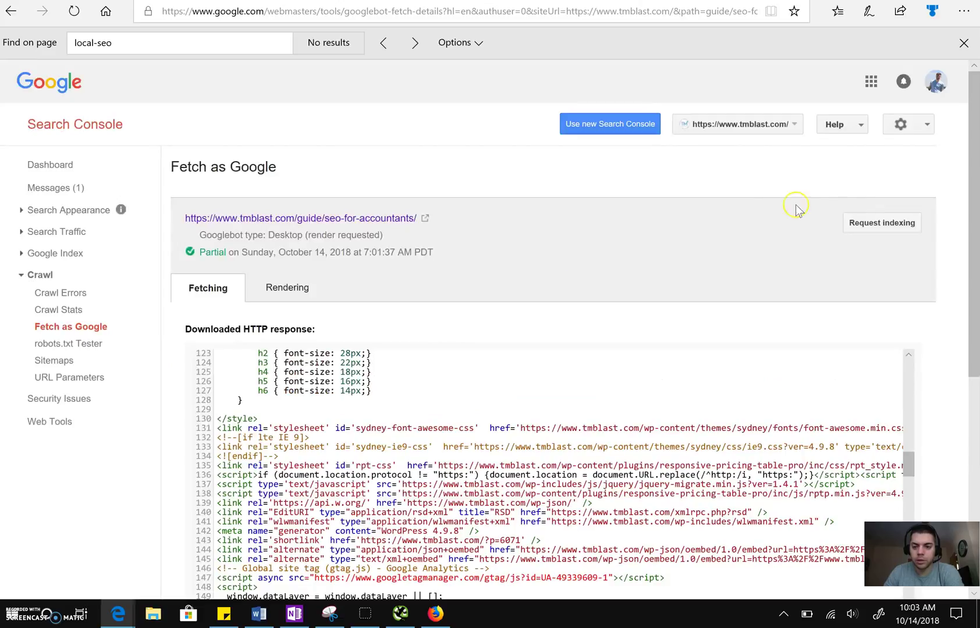
left_click(860, 226)
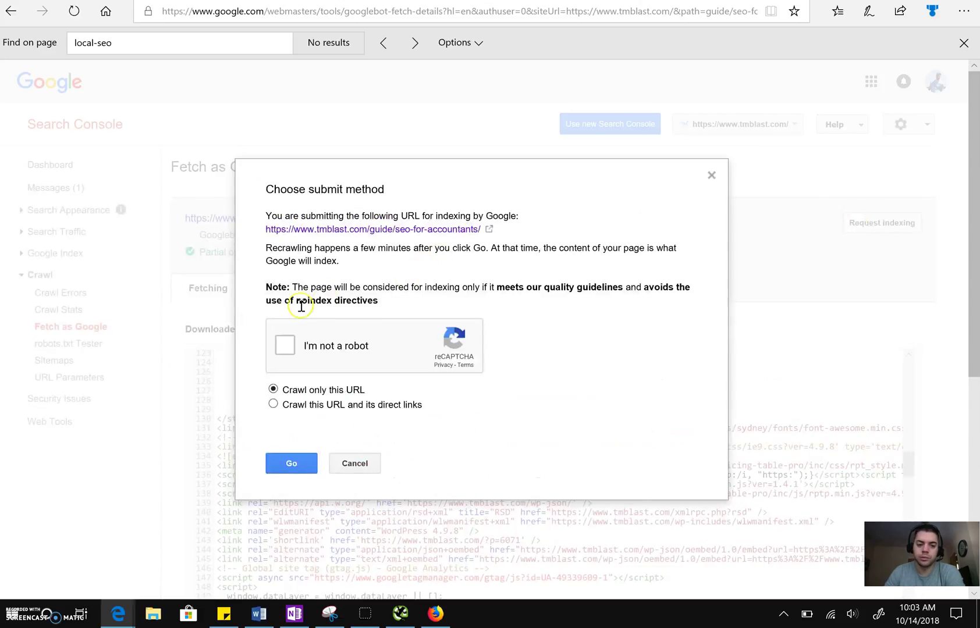
Pass the not-a-robot check and submit with Crawl only this URL, retrying after the error
left_click(285, 348)
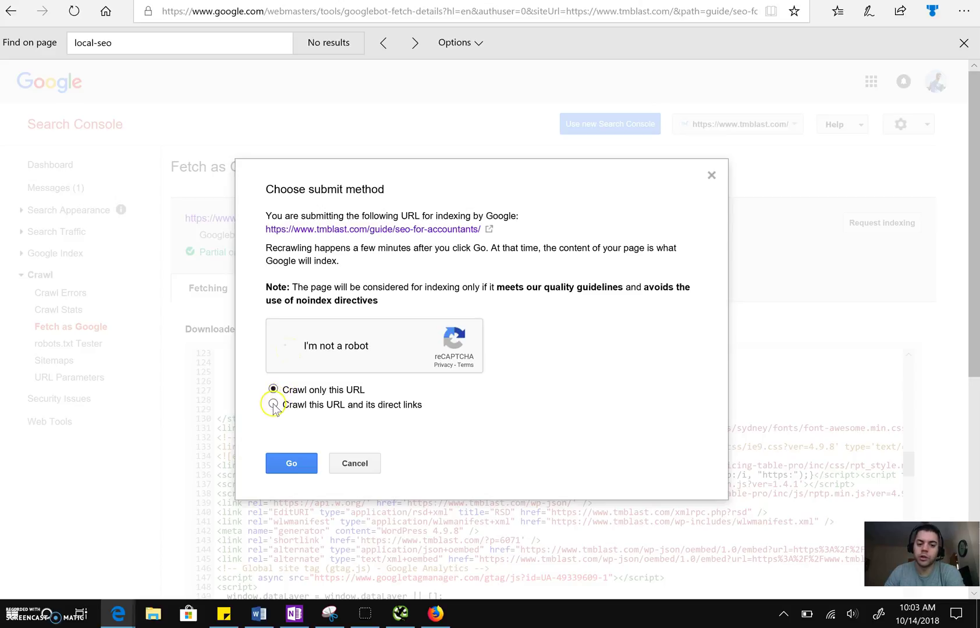
mouse_move(273, 406)
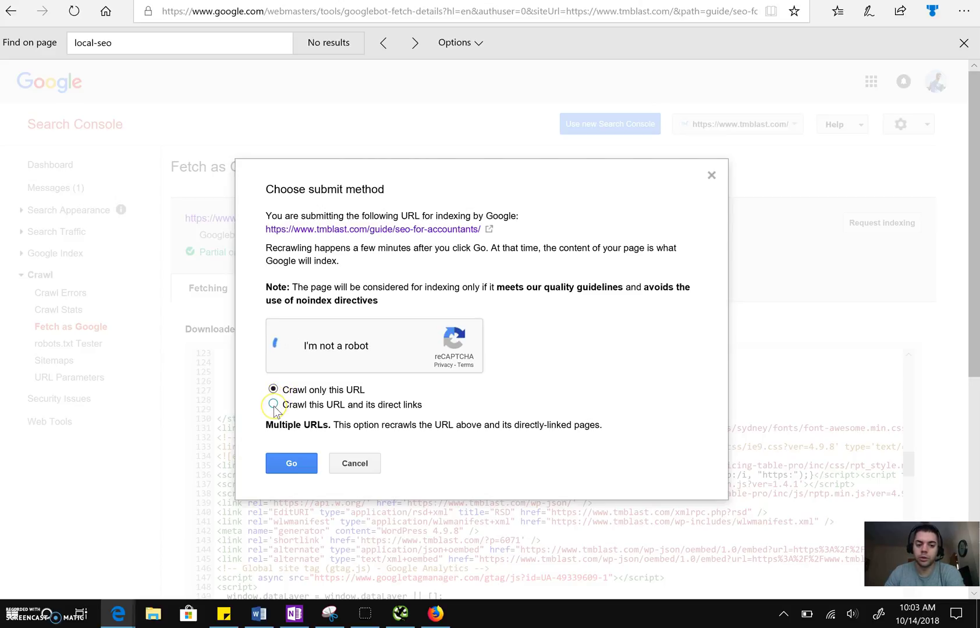
left_click(273, 405)
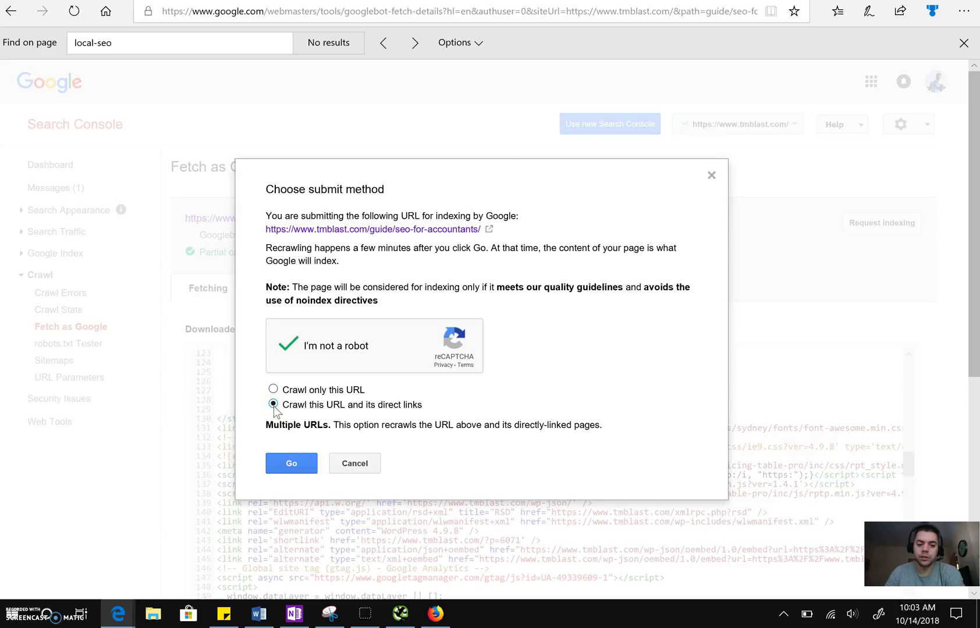
left_click(286, 463)
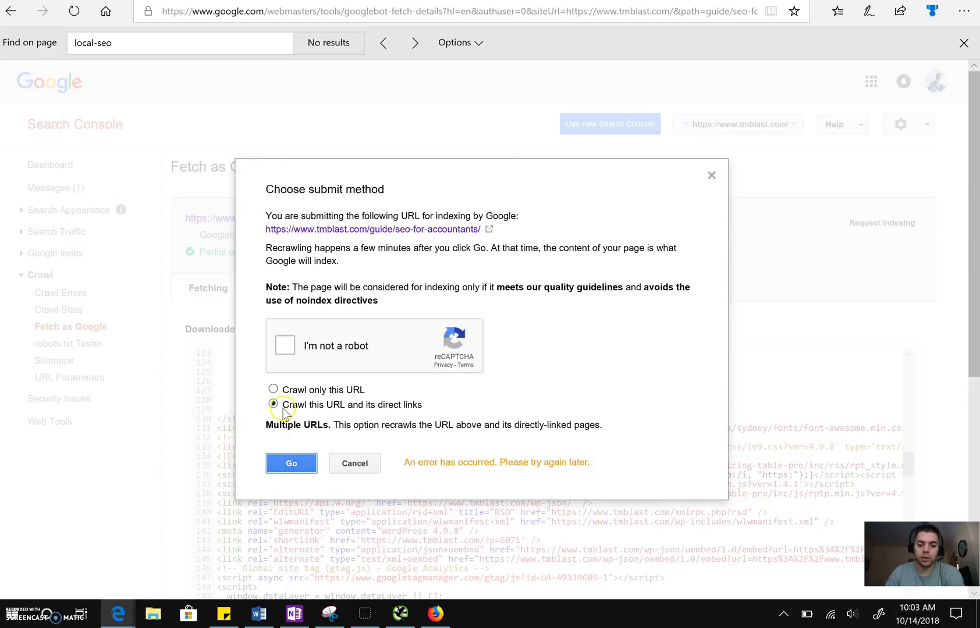
left_click(273, 389)
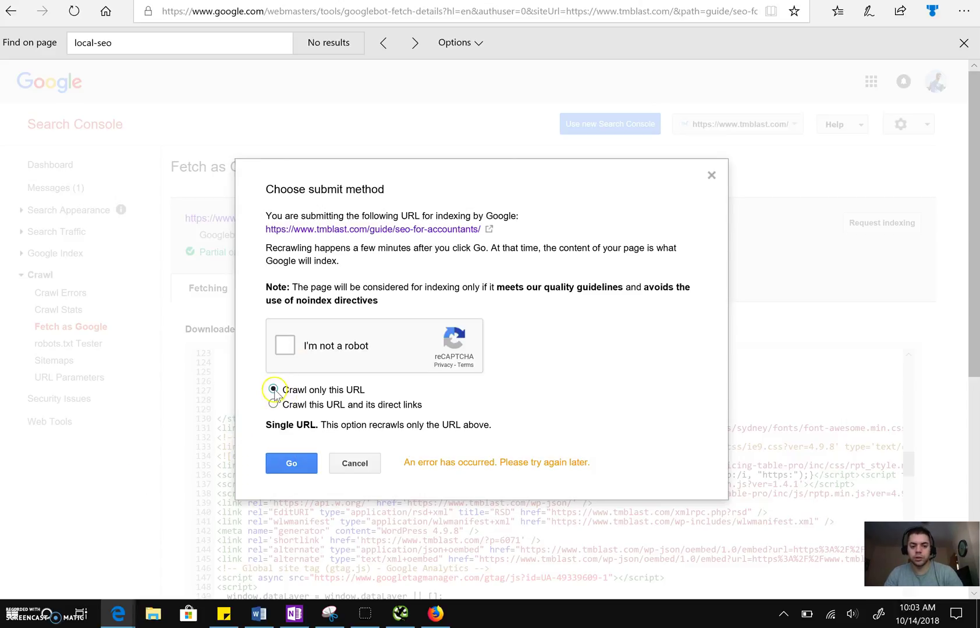
left_click(288, 346)
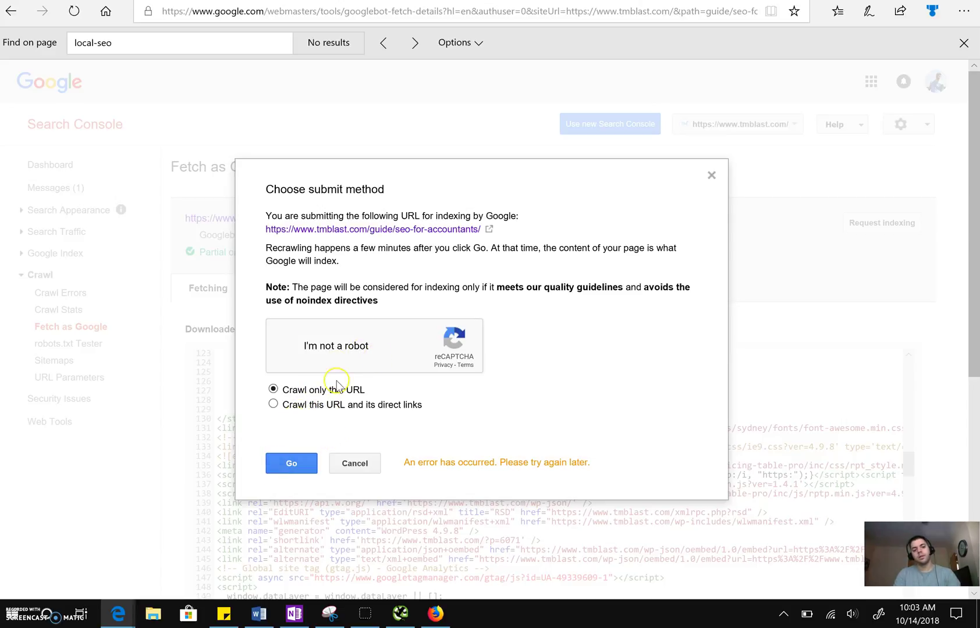
left_click(295, 466)
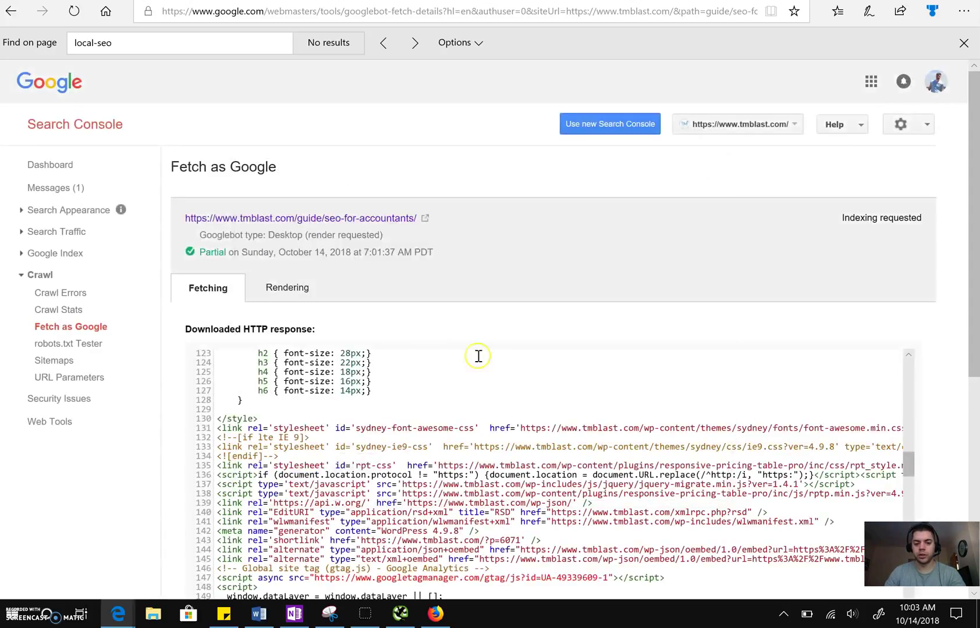
Go back to the Fetch as Google history table
left_click(63, 328)
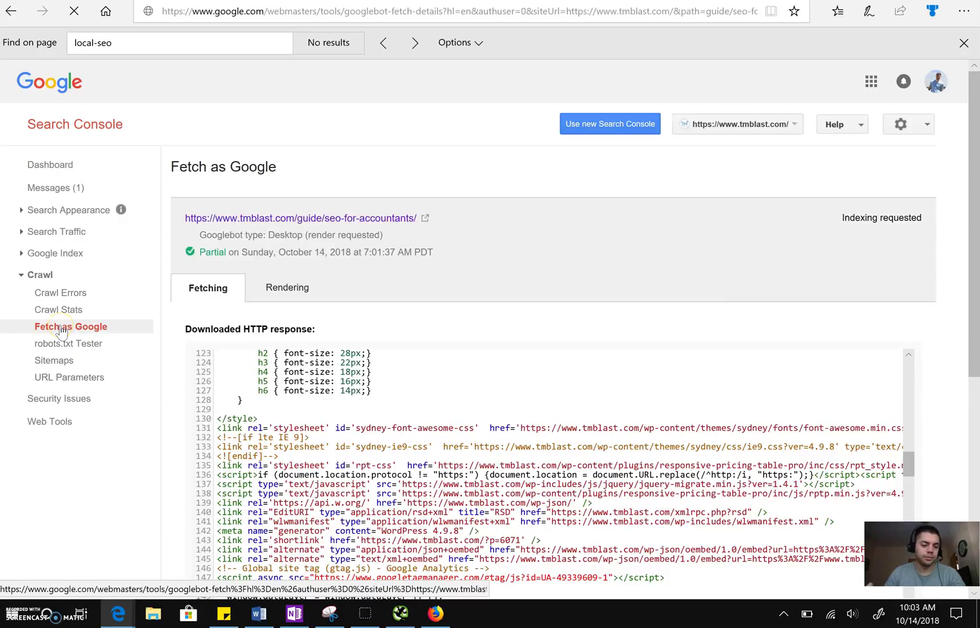